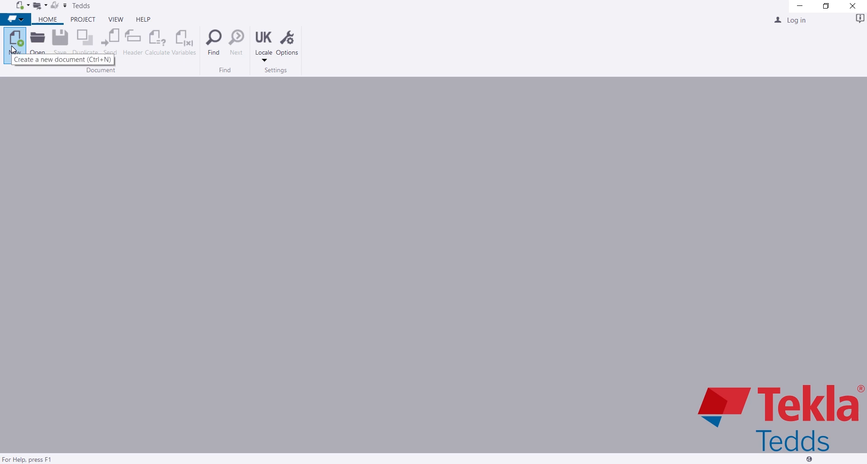
- Create a new project for the timber calculations
click(12, 46)
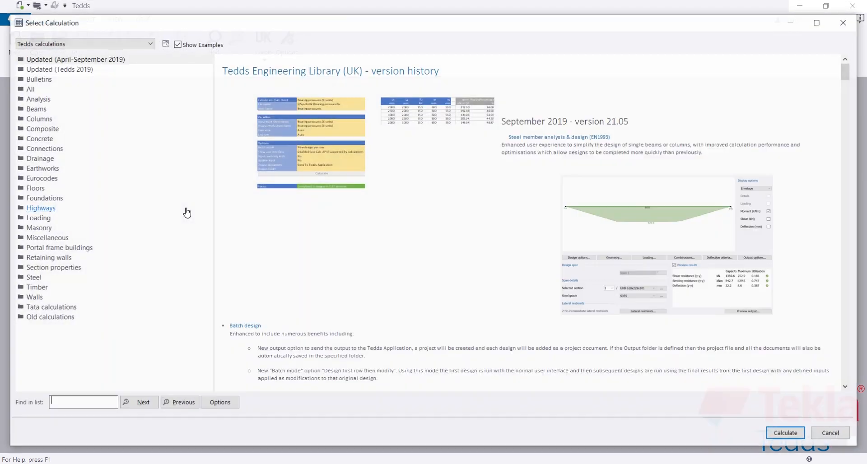
click(844, 21)
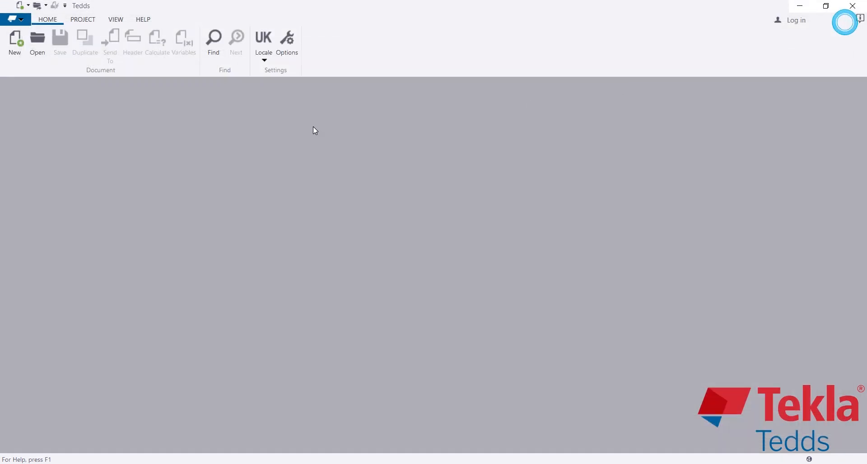
click(87, 20)
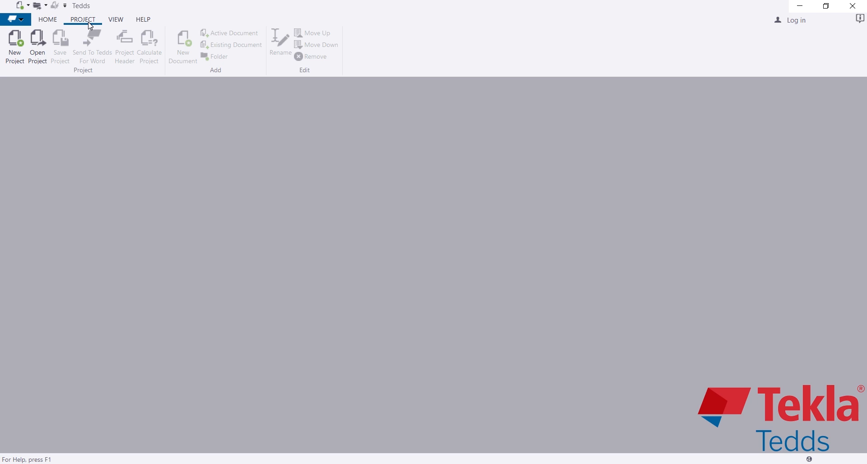
click(20, 44)
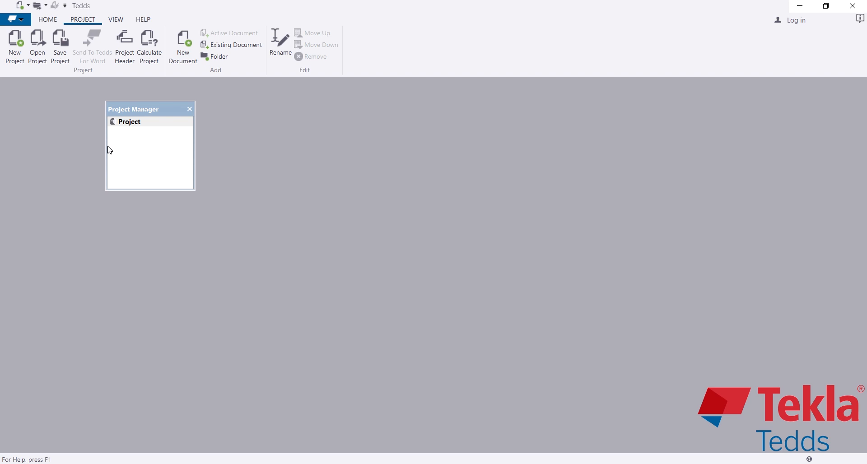
- Rename the new project as TIMBER FLOOR SYSTEM and widen the Project Manager so the full name fits
click(135, 122)
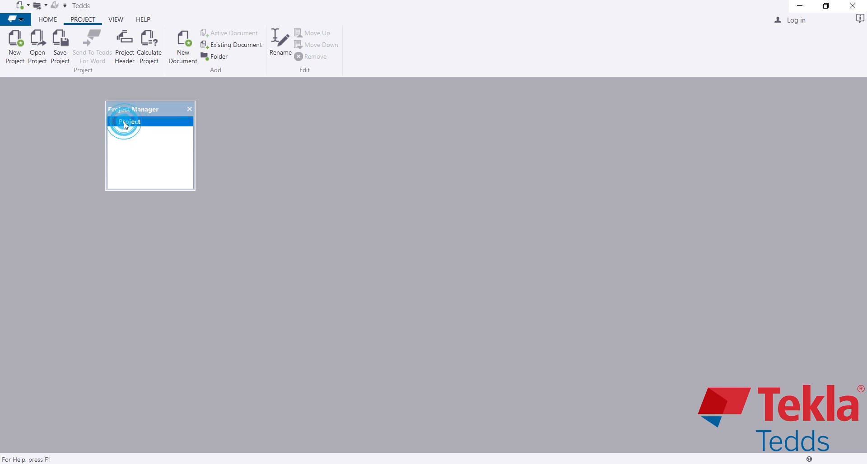
click(126, 125)
click(129, 122)
click(119, 120)
drag(142, 122, 118, 123)
text(TIMBER FLOO)
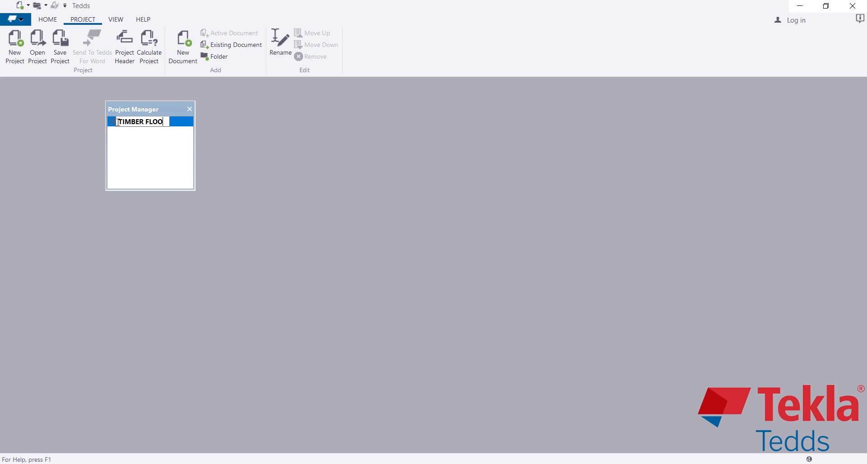
text(R SYSTEM)
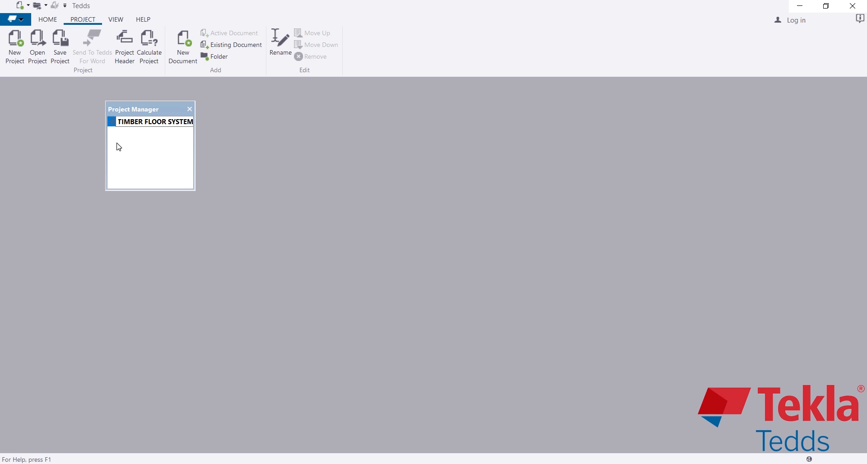
click(129, 151)
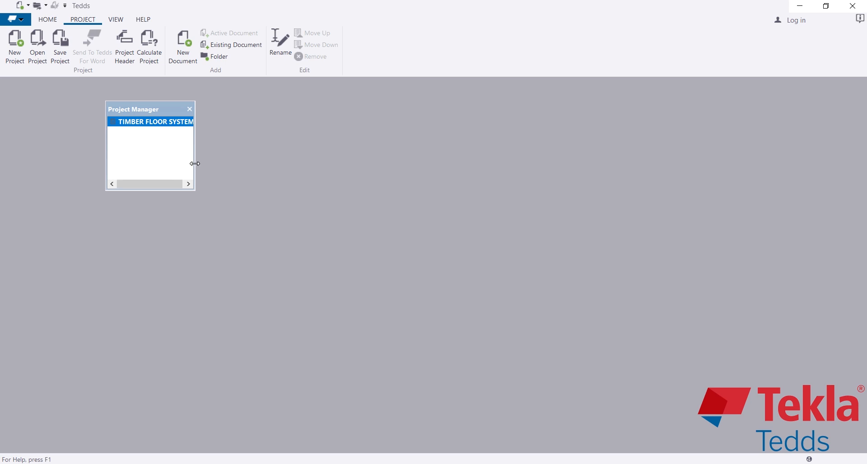
drag(195, 163, 362, 164)
- Add a new document to the project using the Timber beam analysis & design (BS5268) calculation
right_click(136, 144)
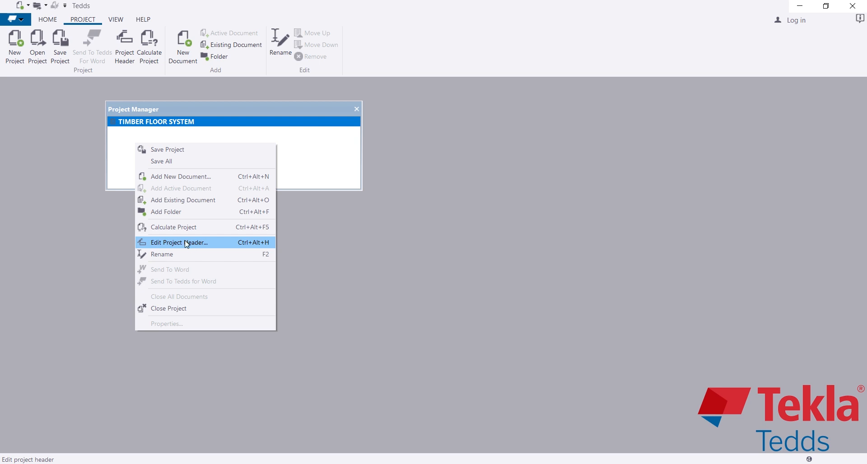
click(186, 176)
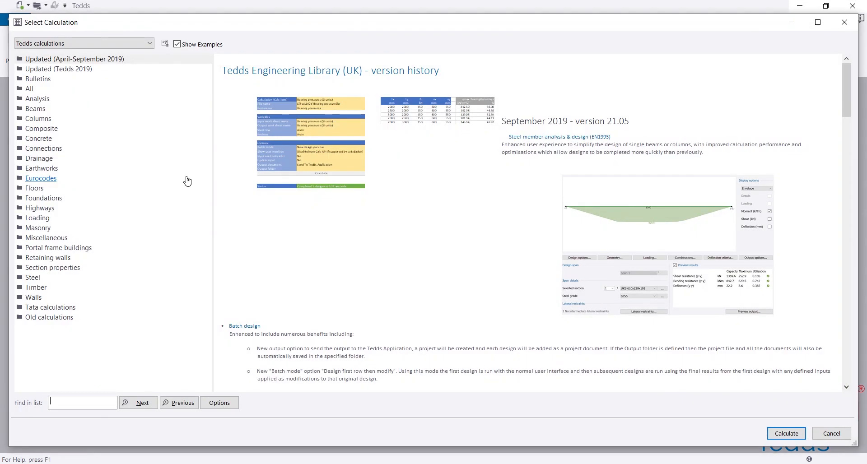
click(31, 287)
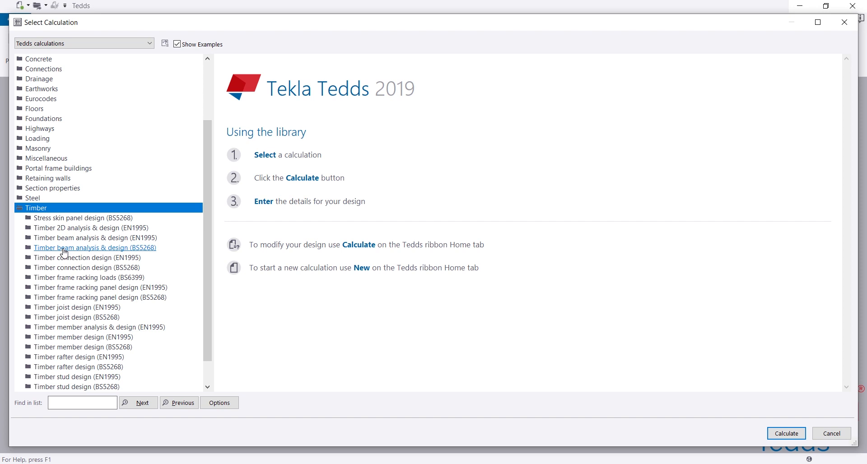
click(93, 247)
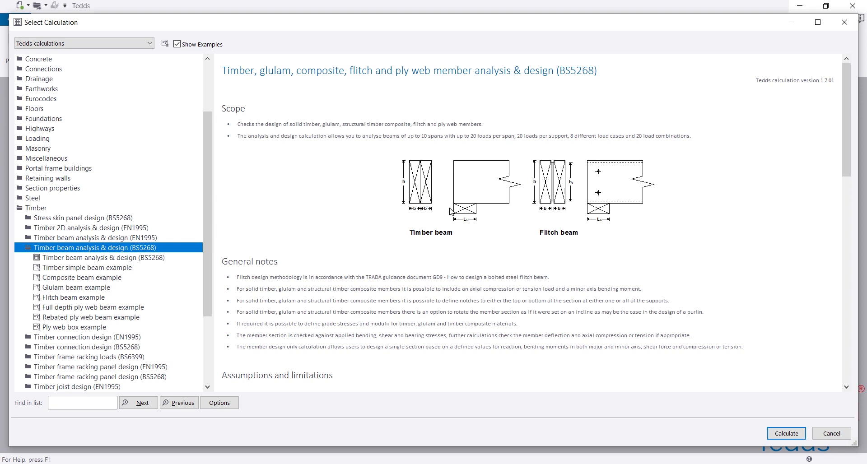
scroll(447, 226, down, 15)
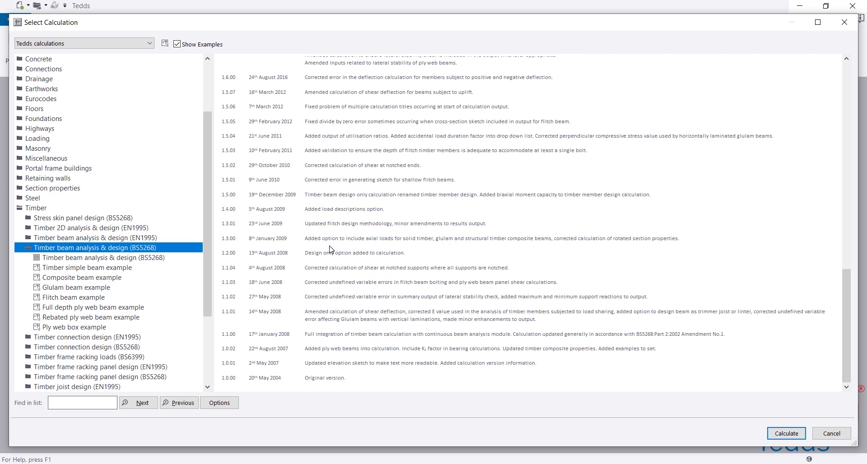
scroll(329, 239, up, 5)
scroll(312, 246, up, 10)
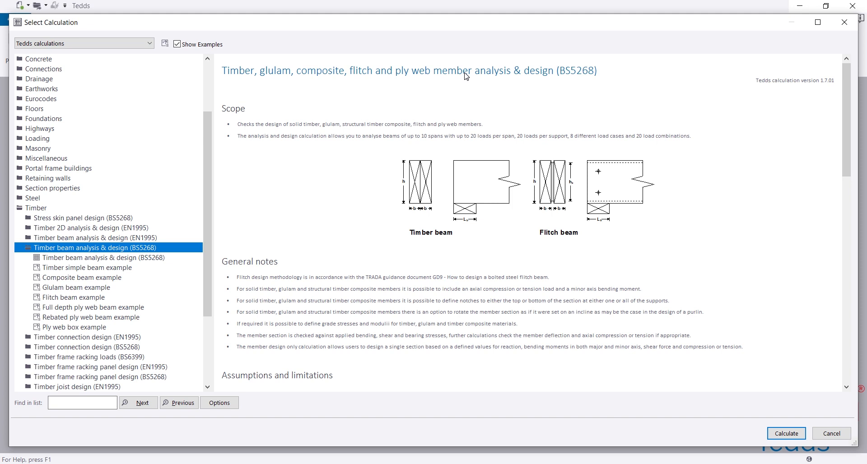
click(778, 434)
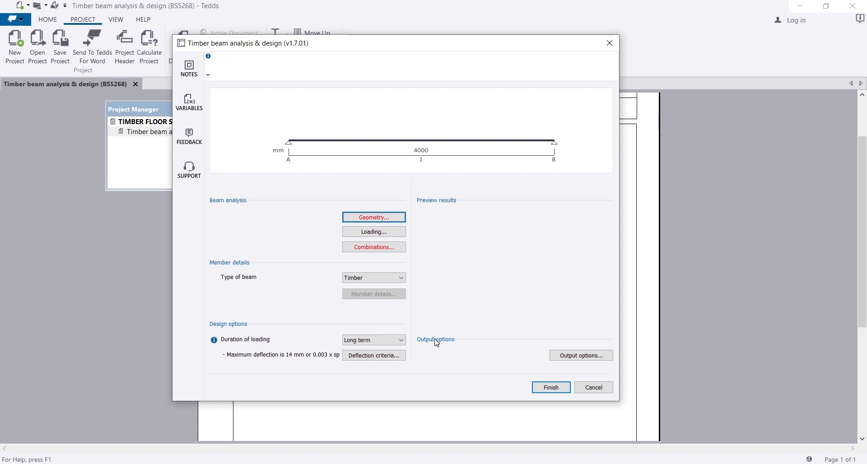
click(287, 144)
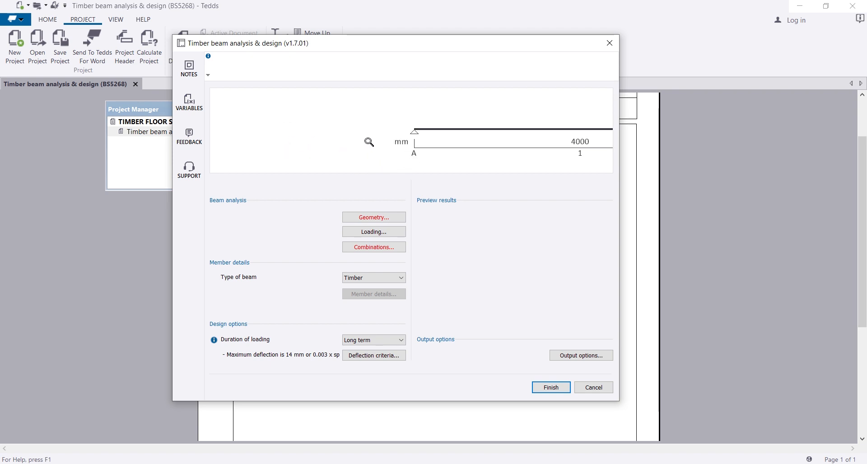
scroll(360, 147, down, 5)
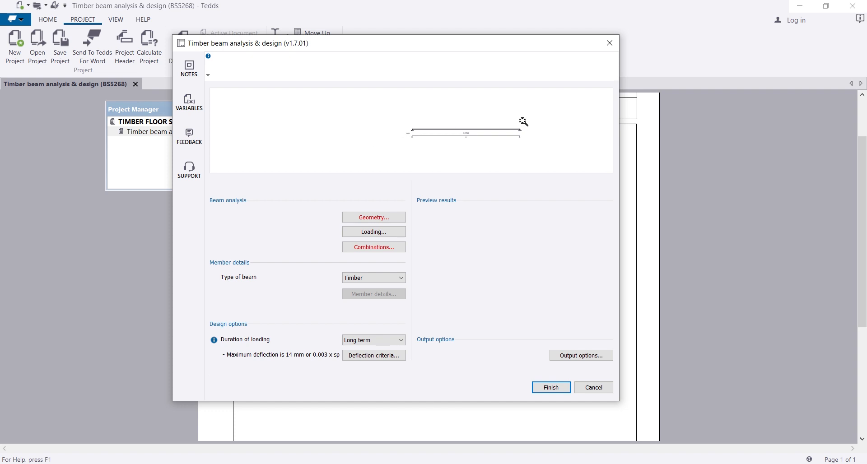
scroll(528, 122, up, 1)
scroll(528, 123, up, 1)
drag(561, 141, 463, 140)
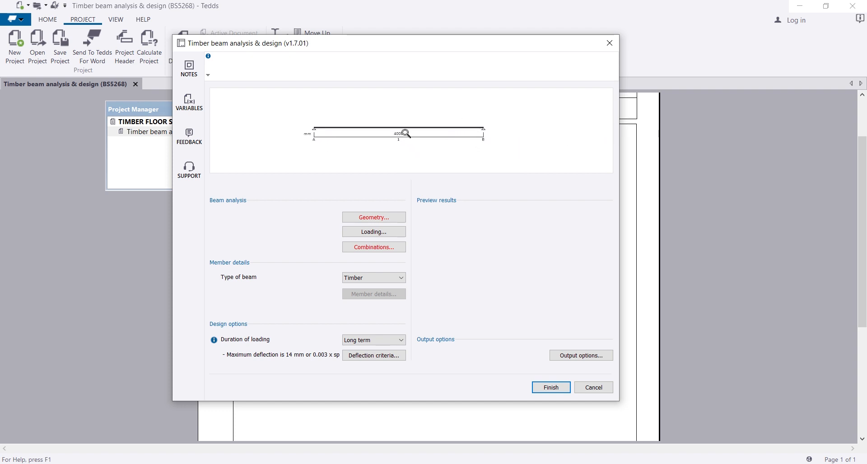
scroll(406, 133, up, 1)
scroll(405, 134, down, 1)
scroll(406, 133, up, 1)
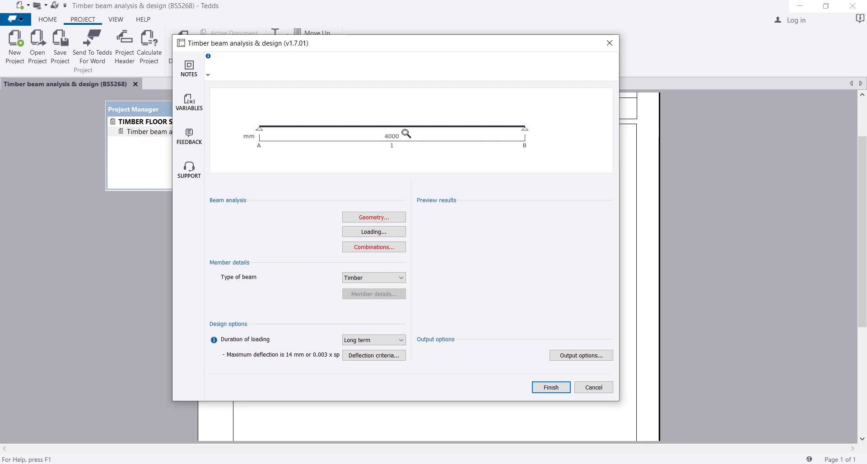
- Open the beam geometry and set the length of span 1 to 3500 mm
click(368, 219)
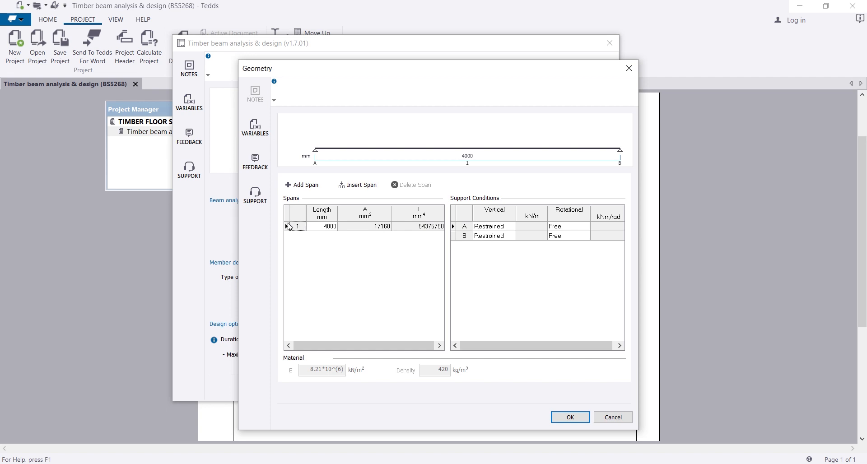
click(329, 226)
text(3500)
click(357, 263)
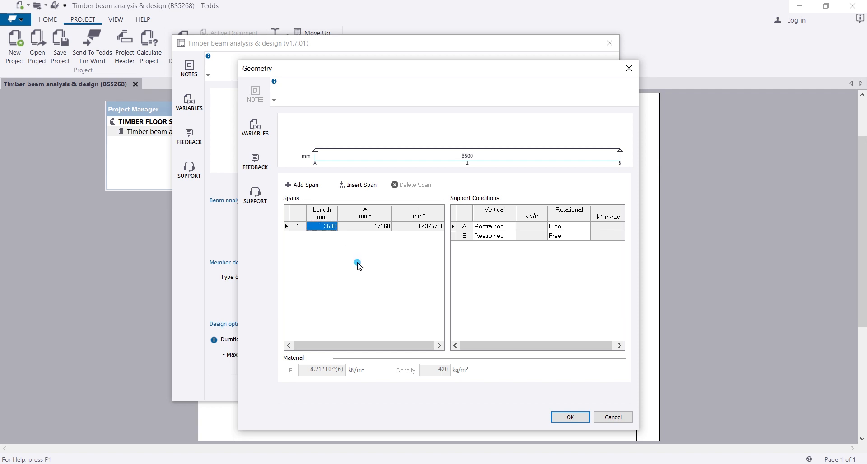
click(376, 228)
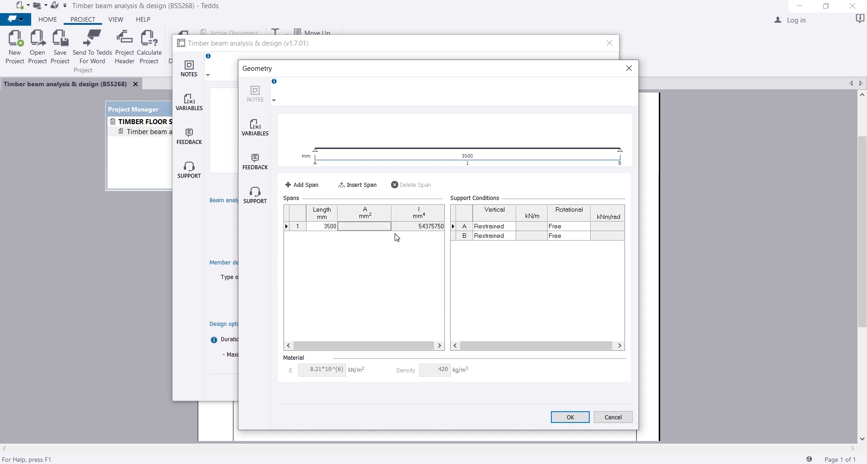
click(315, 226)
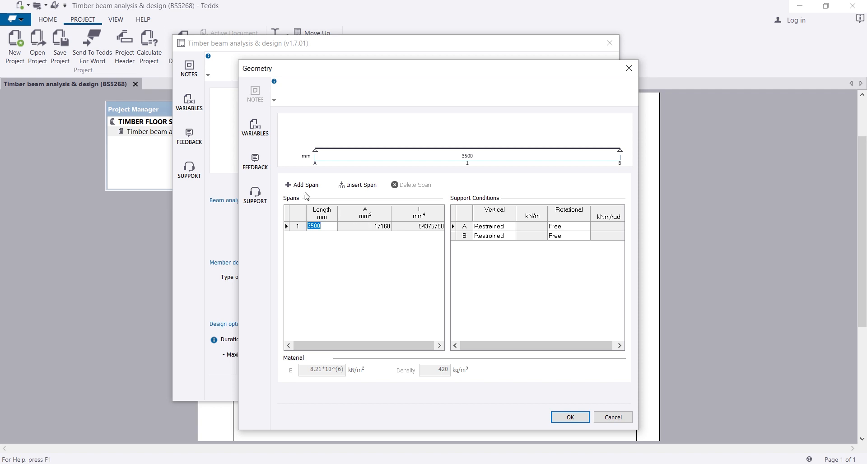
click(313, 245)
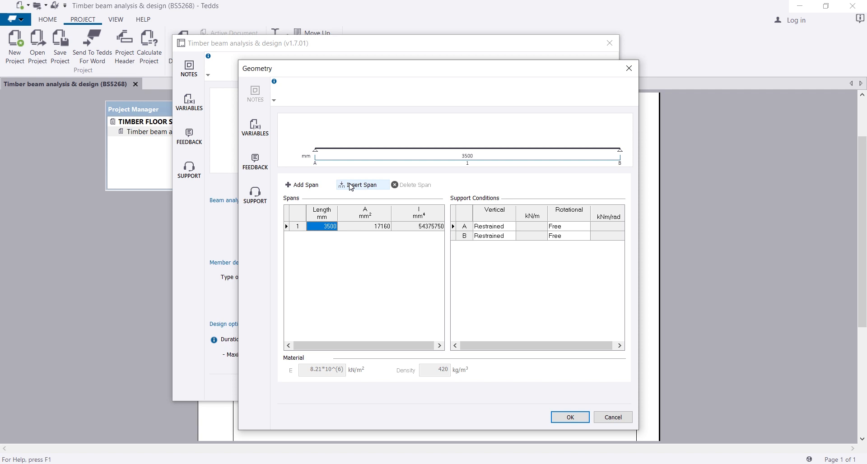
- Add a second span to the beam and set the lengths to 3000 mm for span 1 and 4000 mm for span 2
click(306, 186)
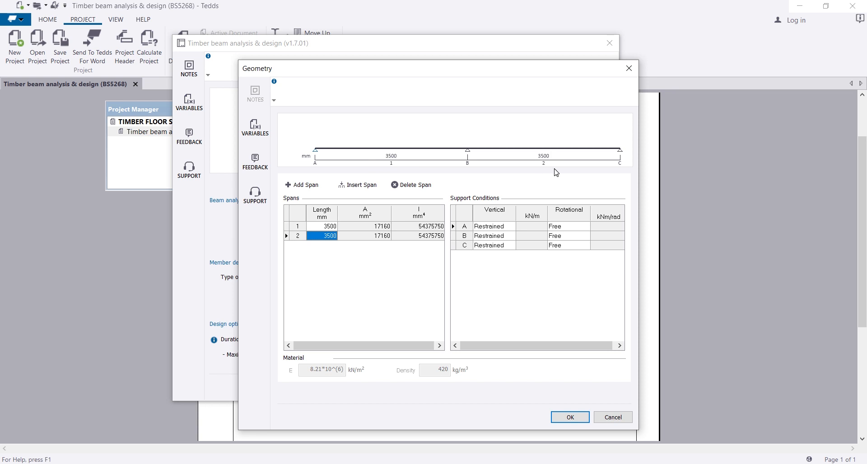
click(329, 226)
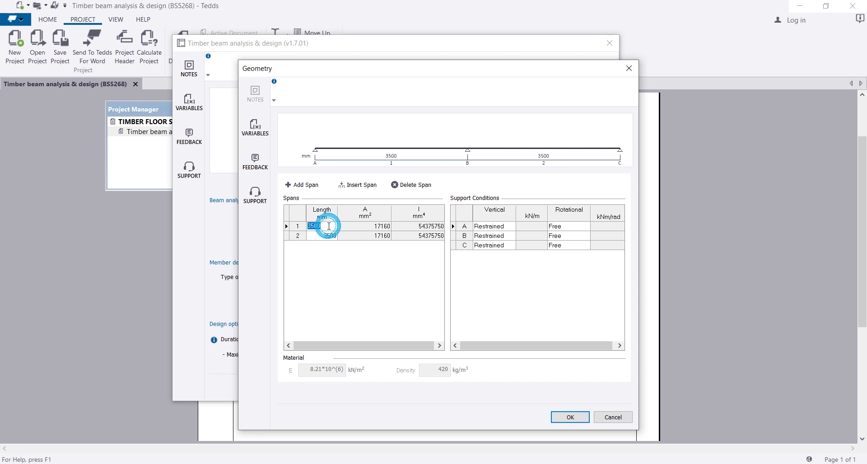
text(3000)
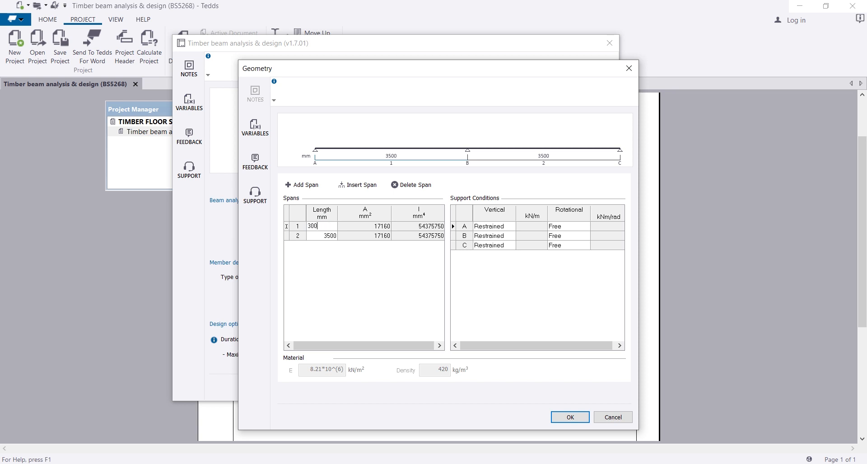
click(323, 236)
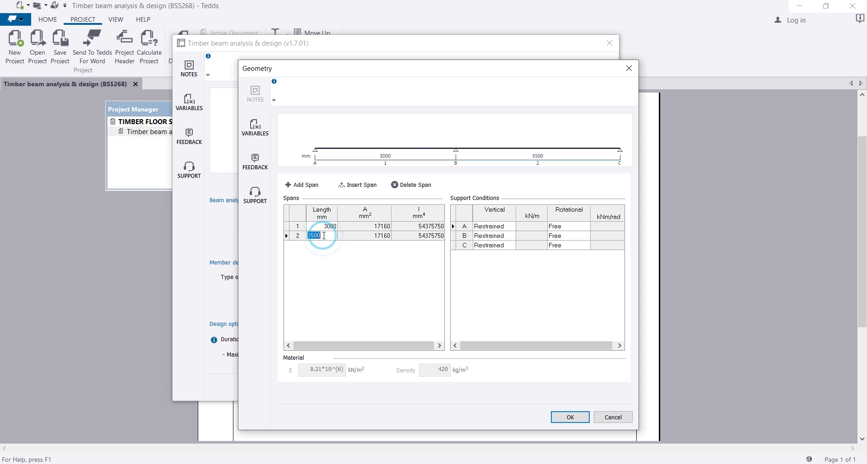
text(4000)
key(Return)
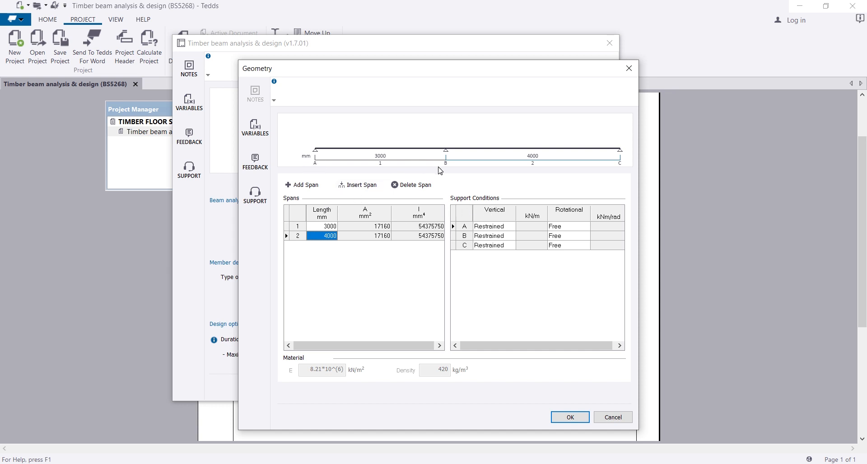
click(620, 160)
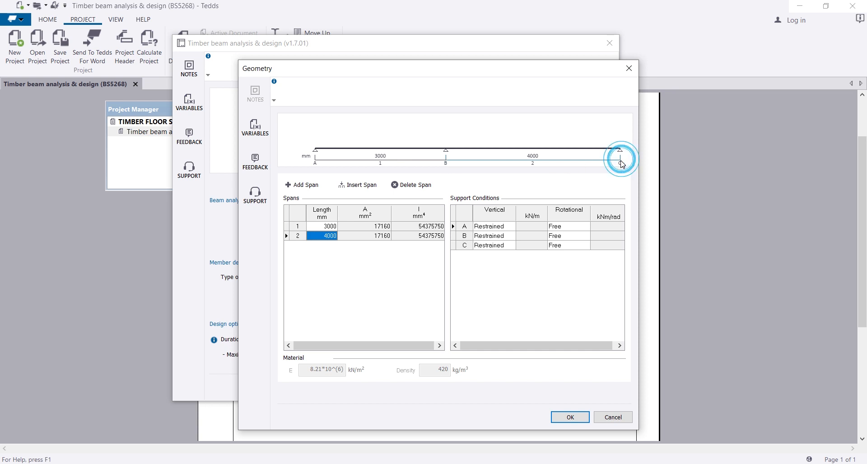
- Set the vertical support condition at support A to Free
click(493, 227)
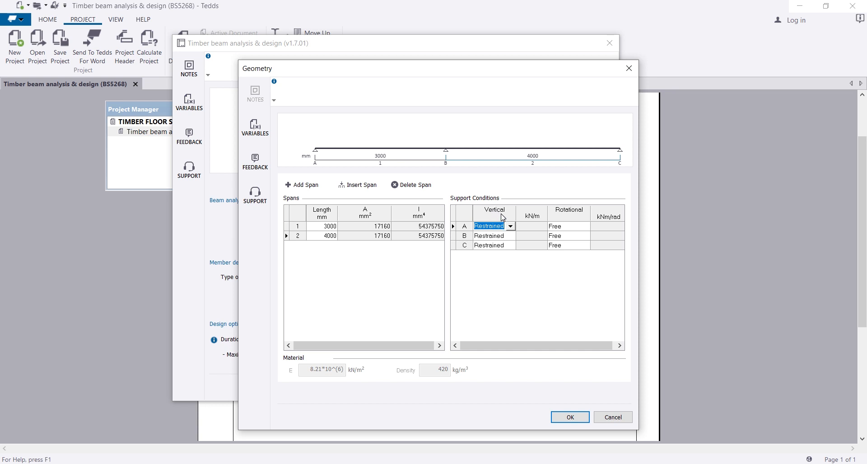
click(511, 226)
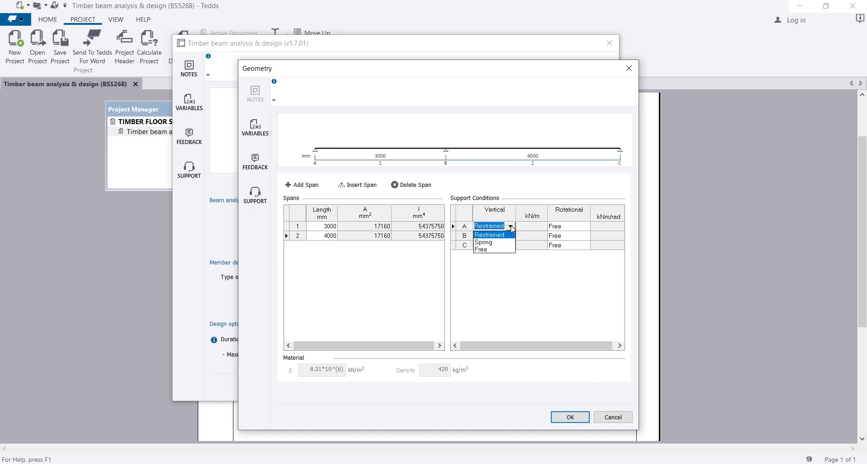
click(502, 274)
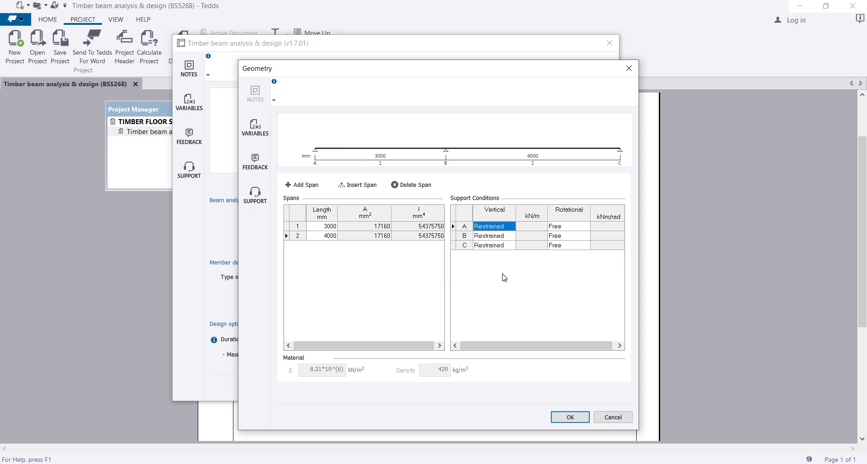
click(492, 225)
click(511, 226)
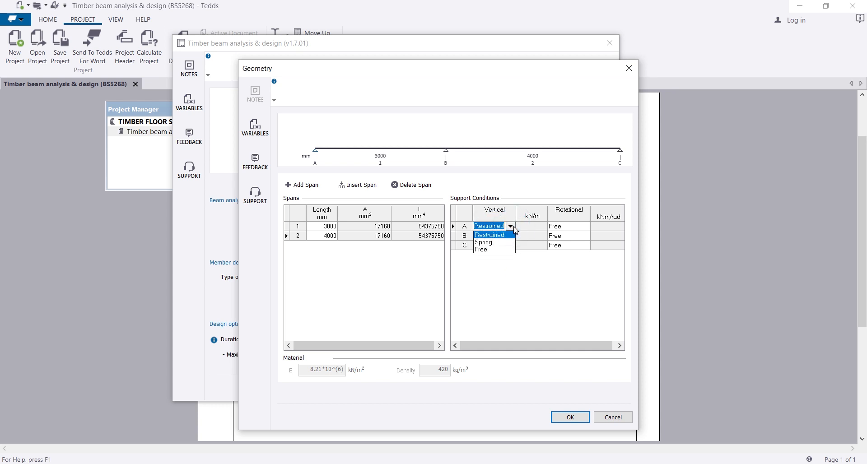
click(502, 249)
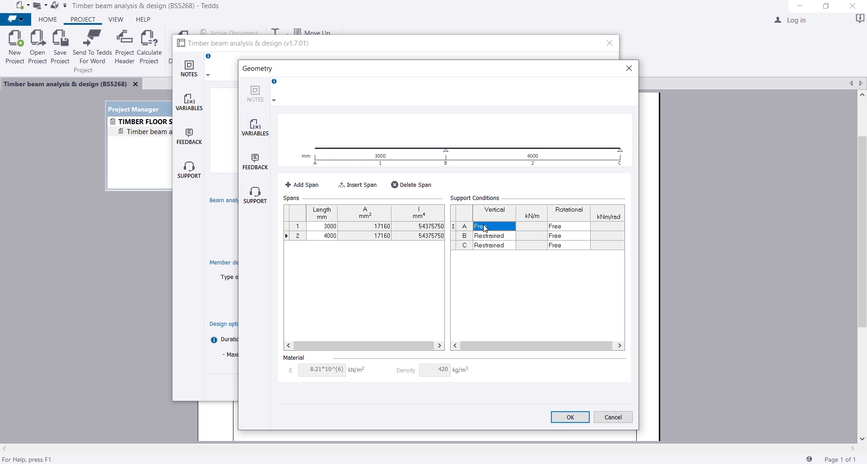
- Set the vertical support condition at support A to Restrained
click(502, 226)
click(511, 227)
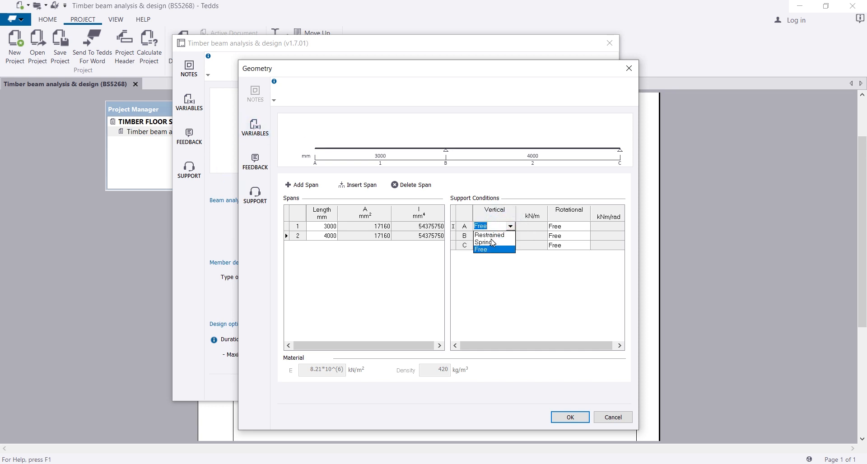
click(491, 236)
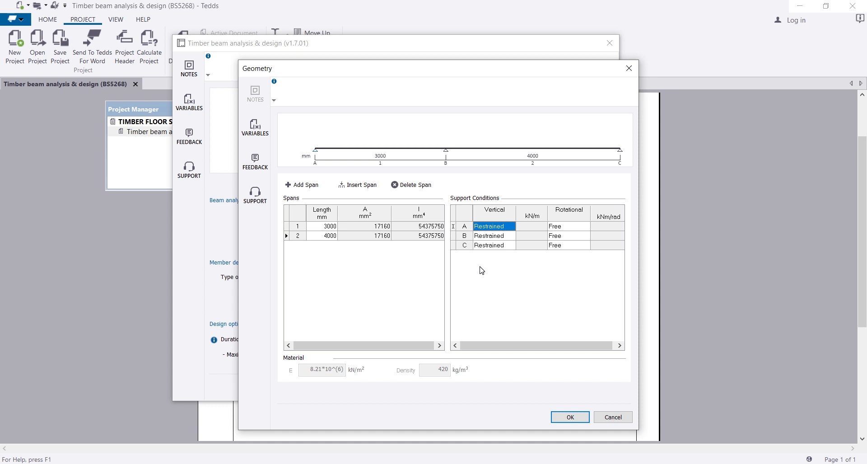
- Delete span 2 from the beam and set the length of span 1 to 3500 mm
click(287, 236)
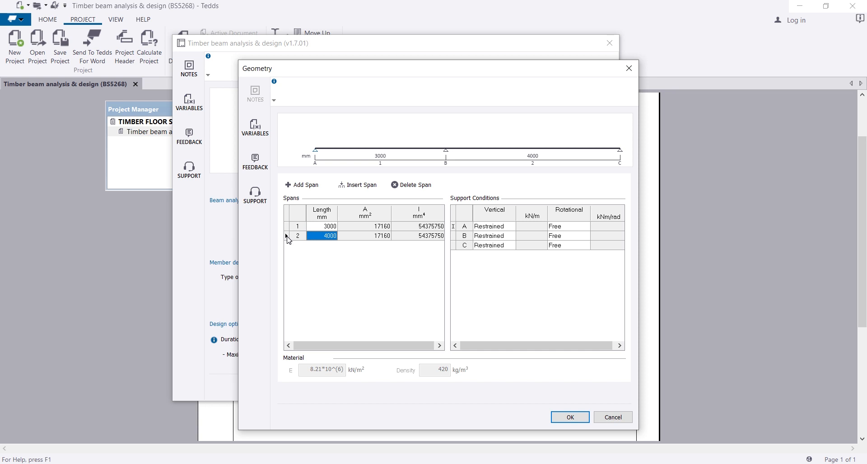
click(408, 186)
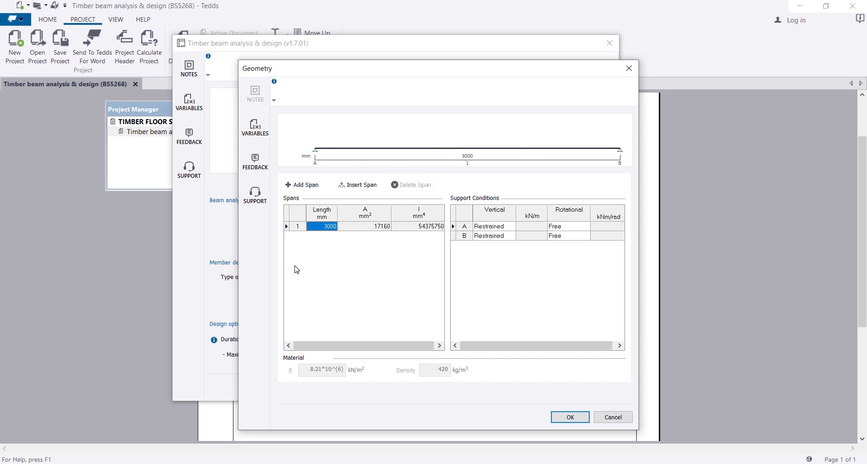
click(331, 228)
text(35)
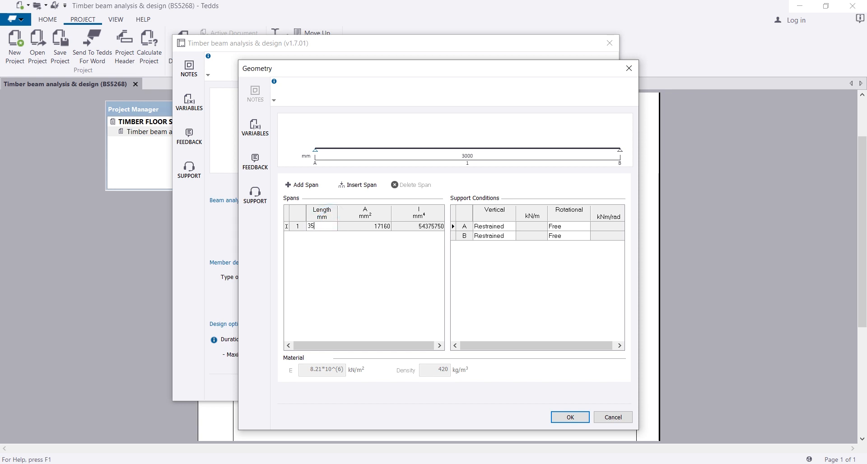
text(00)
click(377, 252)
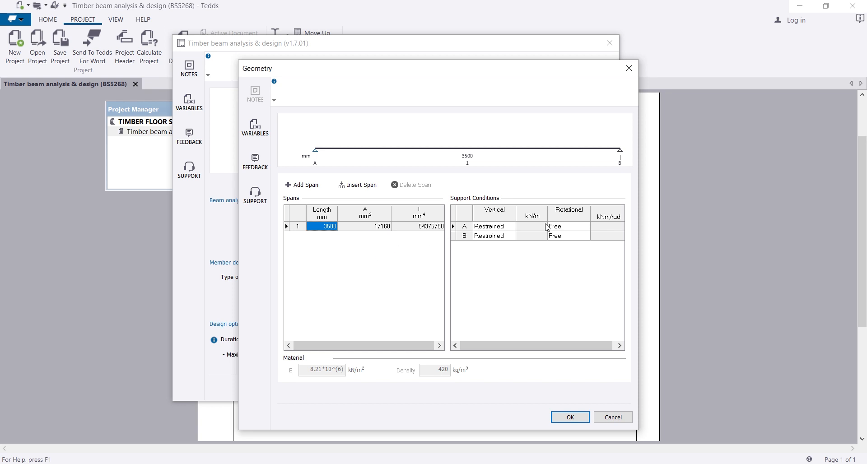
- Try the Spring vertical condition at support A, and set it back to Restrained
click(506, 227)
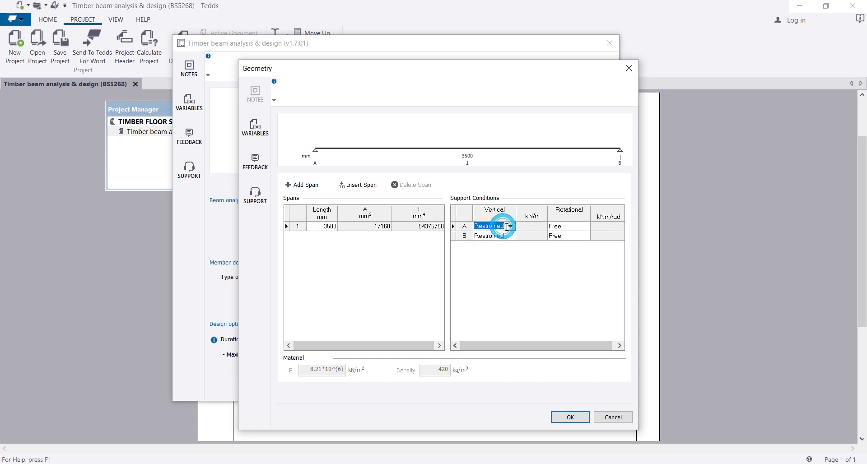
click(502, 243)
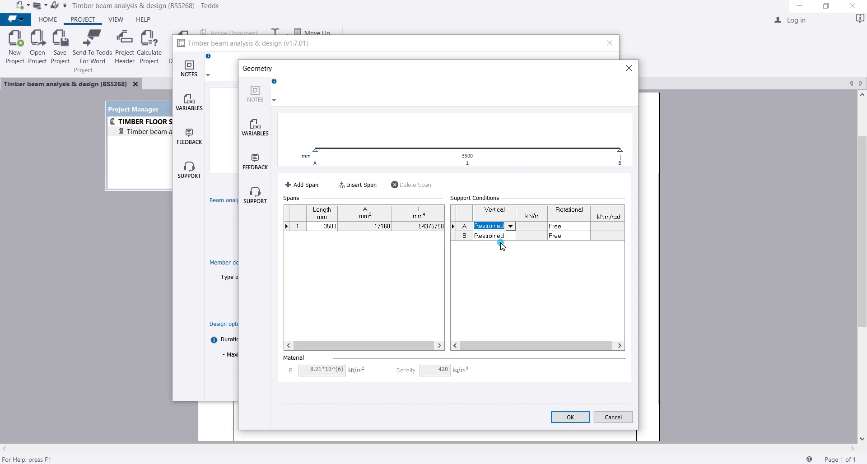
click(499, 274)
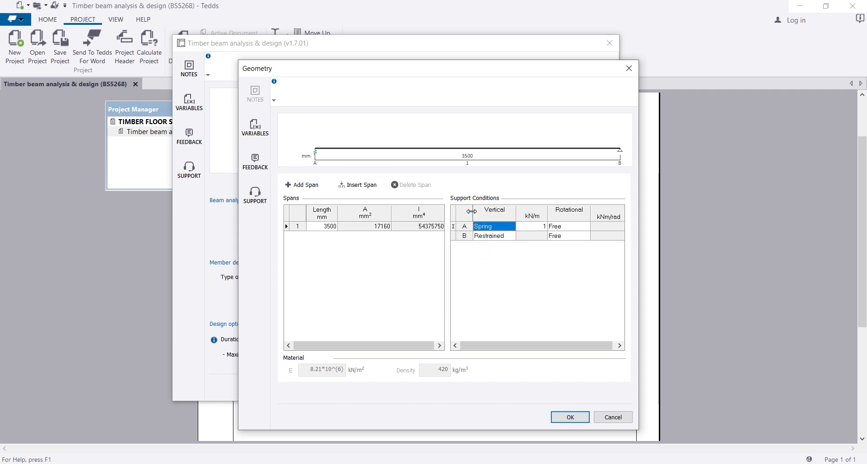
click(496, 226)
click(496, 226)
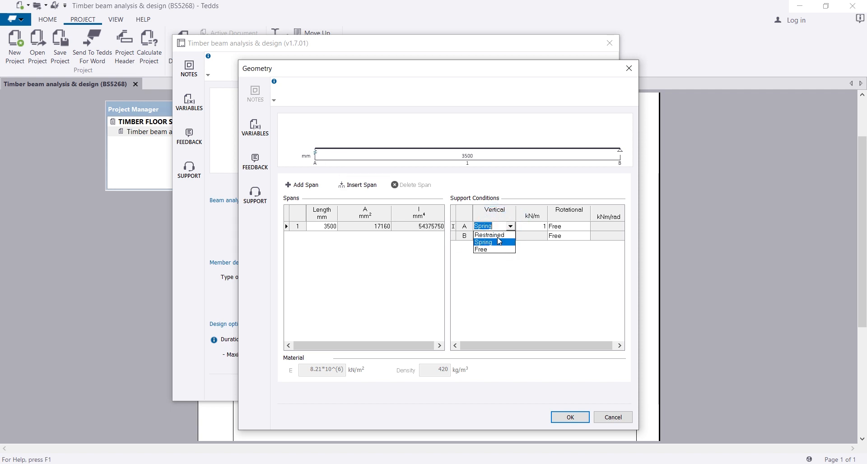
click(497, 235)
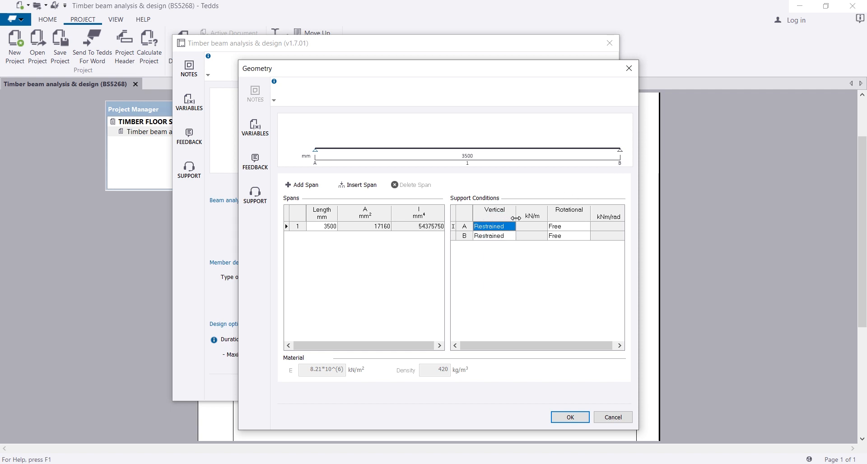
click(497, 235)
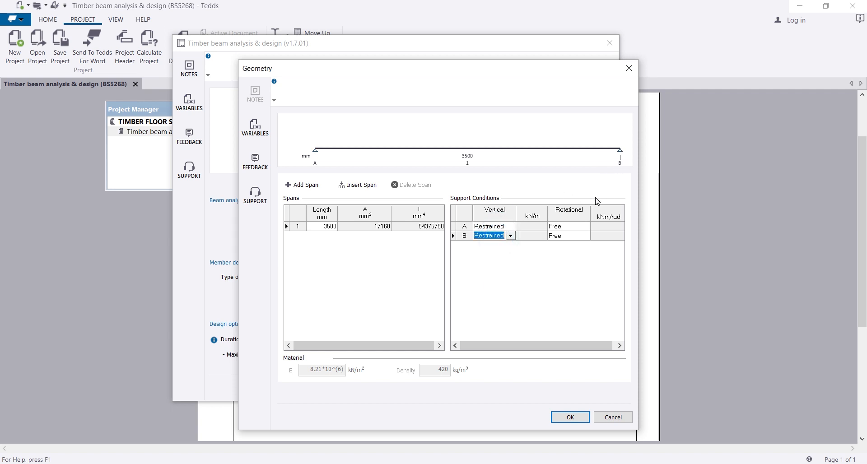
- Try the Restrained rotational condition at support A, and set it back to Free
click(568, 226)
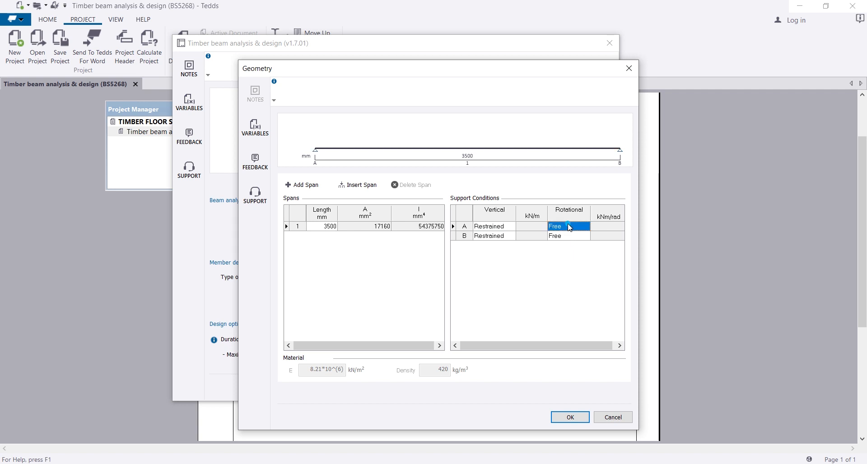
click(585, 226)
click(573, 236)
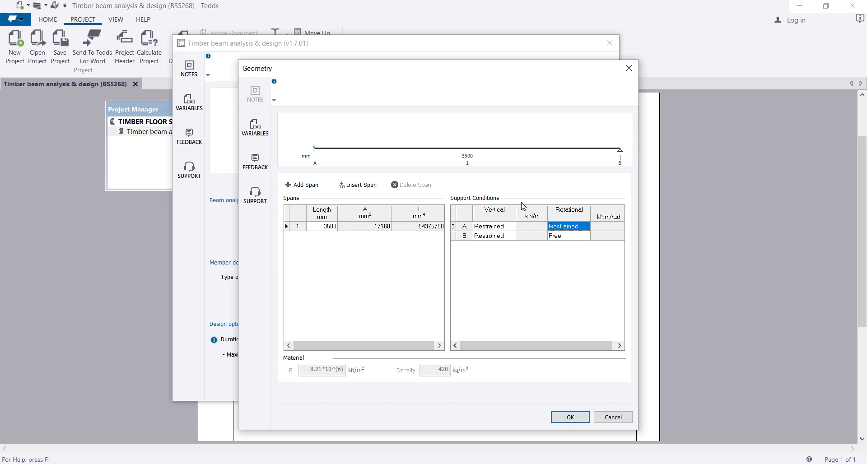
click(563, 227)
click(585, 227)
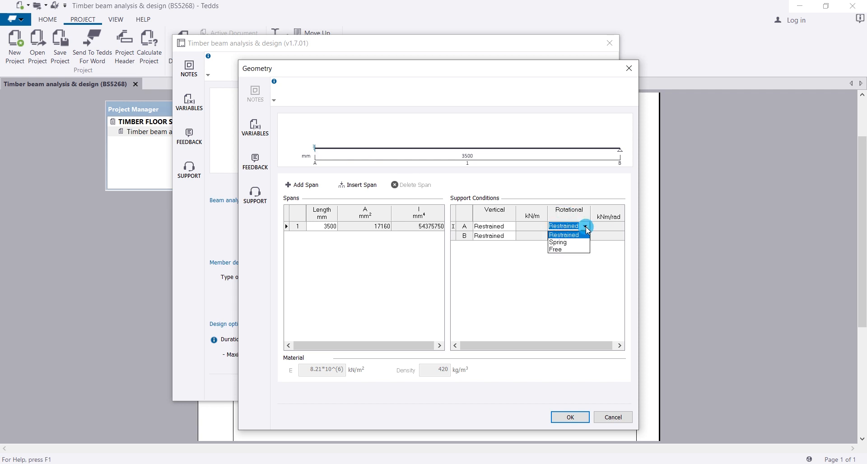
click(567, 250)
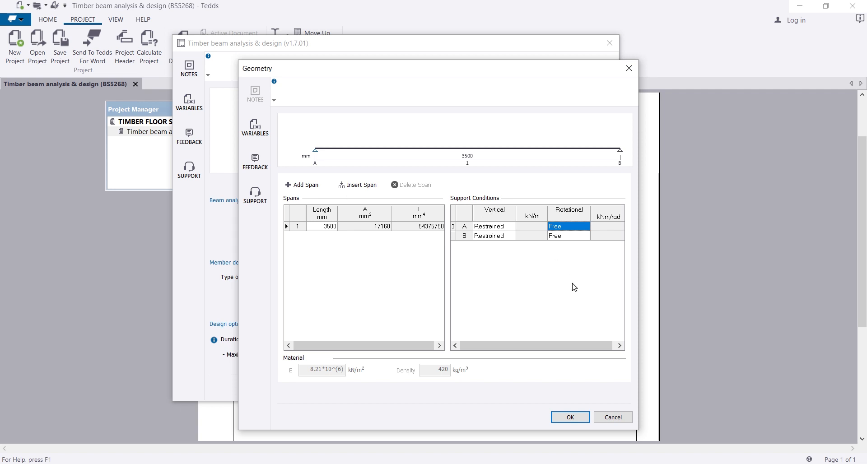
- Accept the beam geometry and add a load to the beam with the description ADD DEAD
click(570, 418)
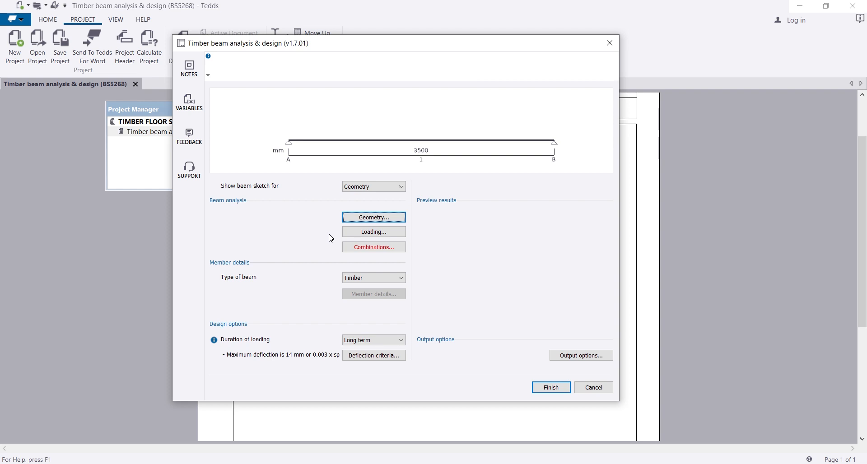
click(366, 232)
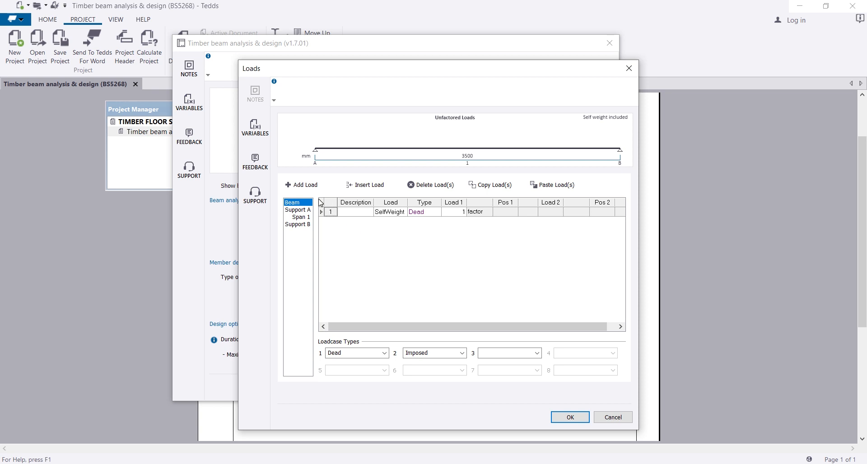
click(304, 185)
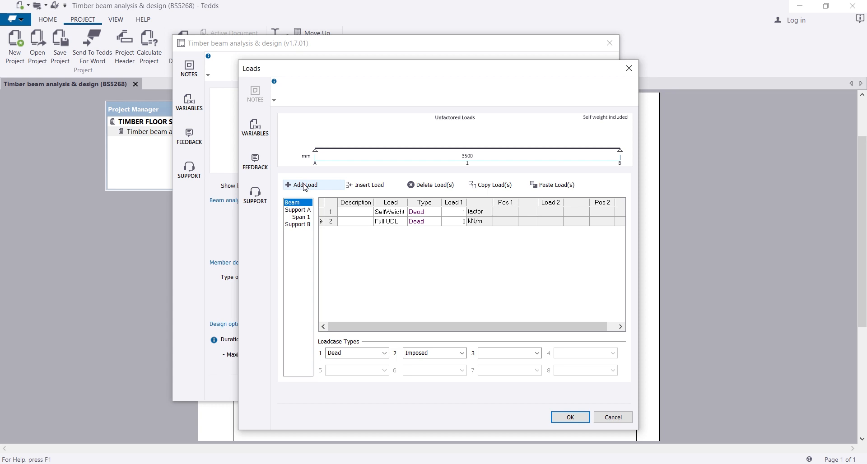
click(355, 220)
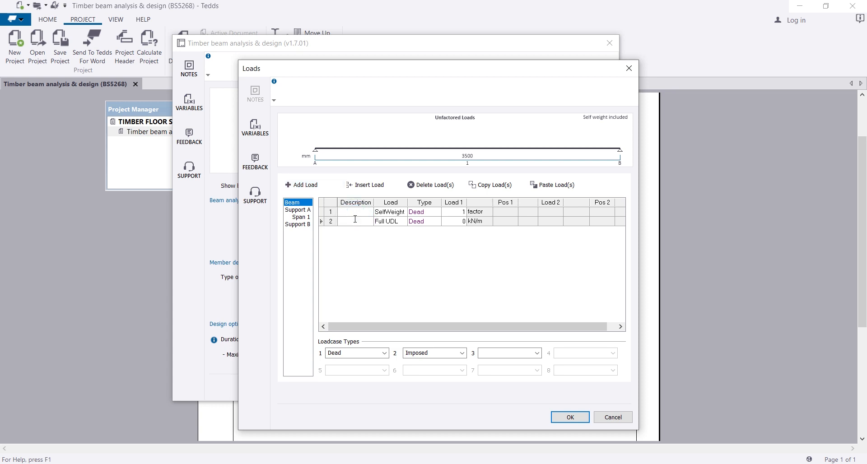
text(O)
text(ADD)
text( DEAD)
- Define the ADD DEAD load as a Partial UDL of 6 kN/m with position 1 at 1000 mm and position 2 at 2000 mm
click(388, 221)
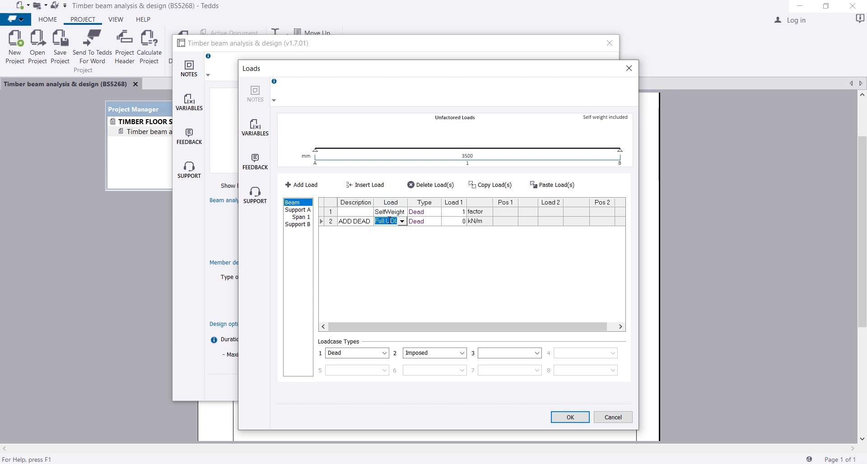
click(403, 221)
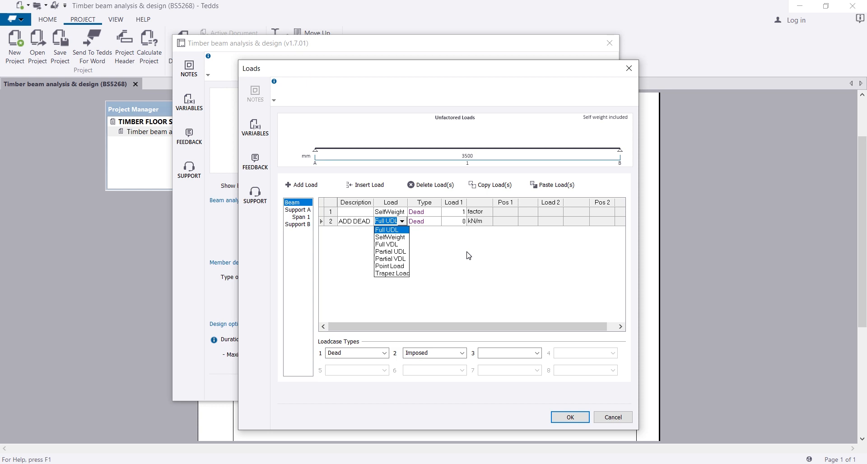
click(388, 252)
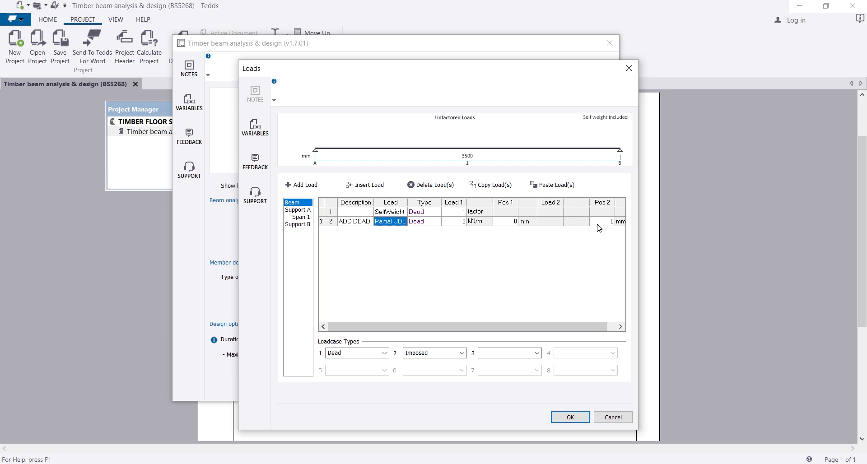
click(456, 222)
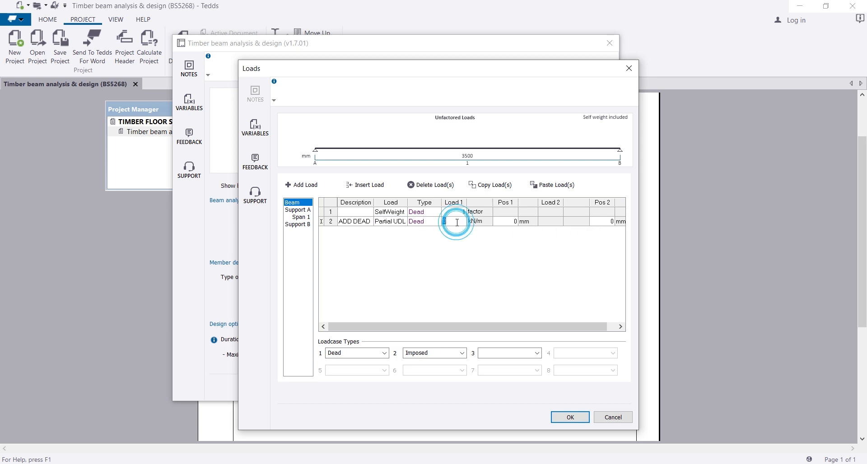
text(6)
click(507, 222)
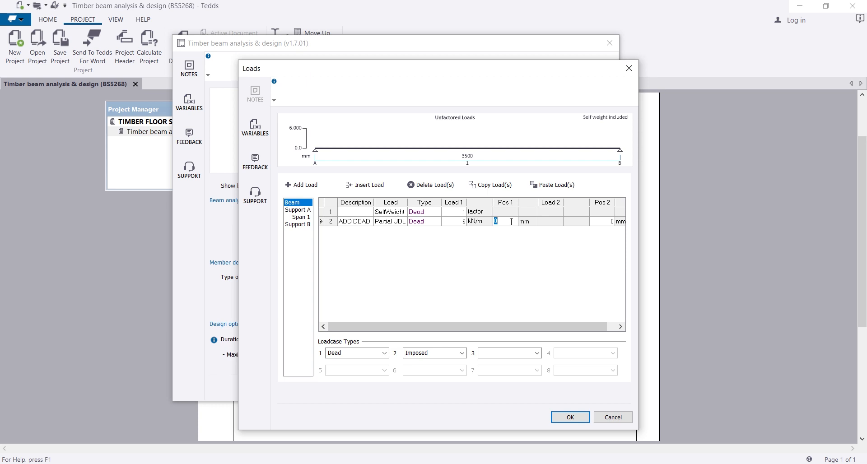
text(1000)
click(595, 221)
text(2000)
click(510, 248)
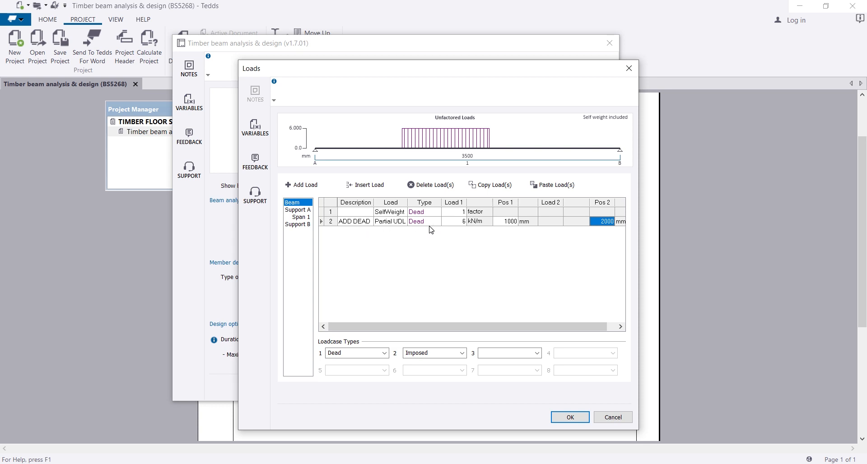
- Change the ADD DEAD load to a Full UDL over the whole beam
click(399, 221)
click(396, 222)
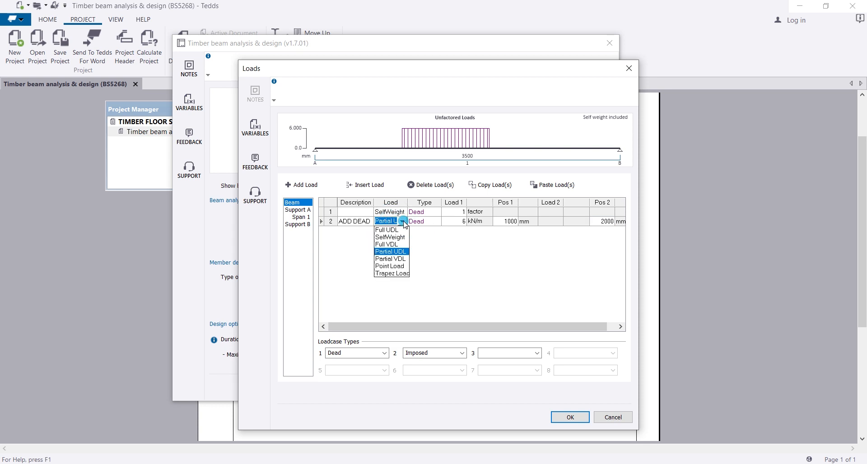
click(393, 229)
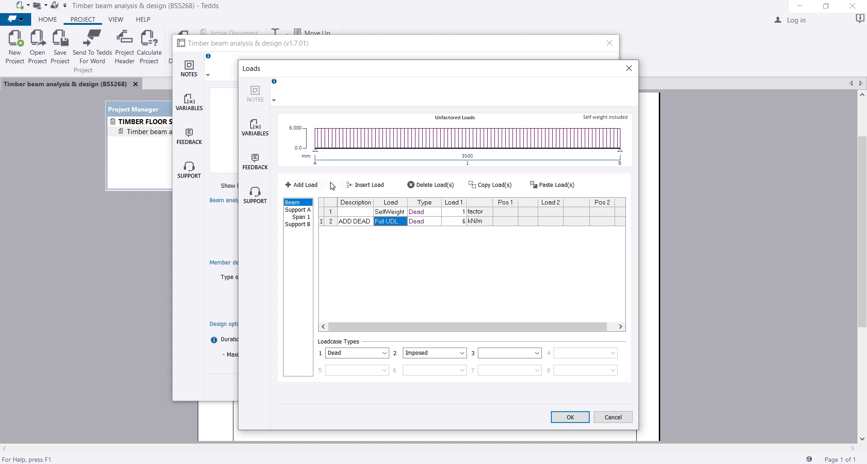
click(385, 240)
- Set loadcase type 2 to Dead
click(462, 353)
click(411, 362)
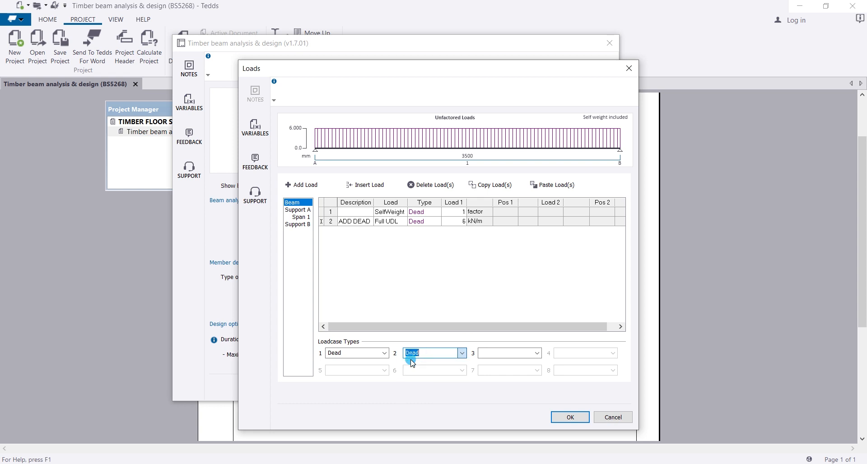
click(406, 298)
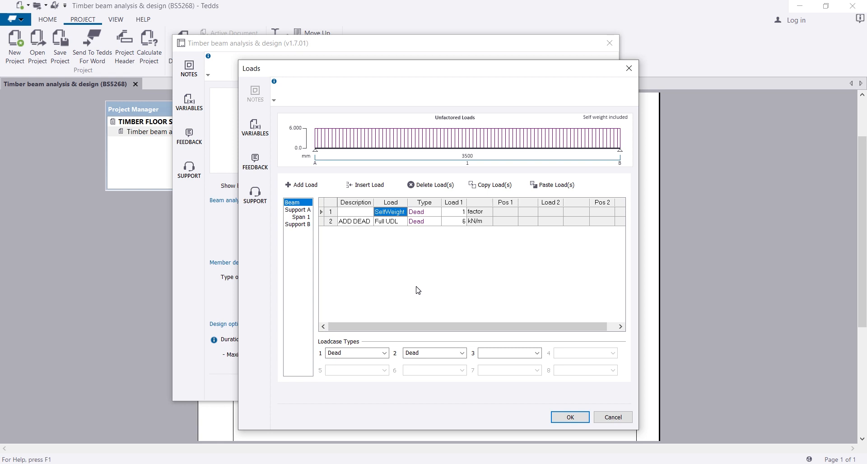
- Add another Full UDL to the beam with the description LIVE
click(302, 186)
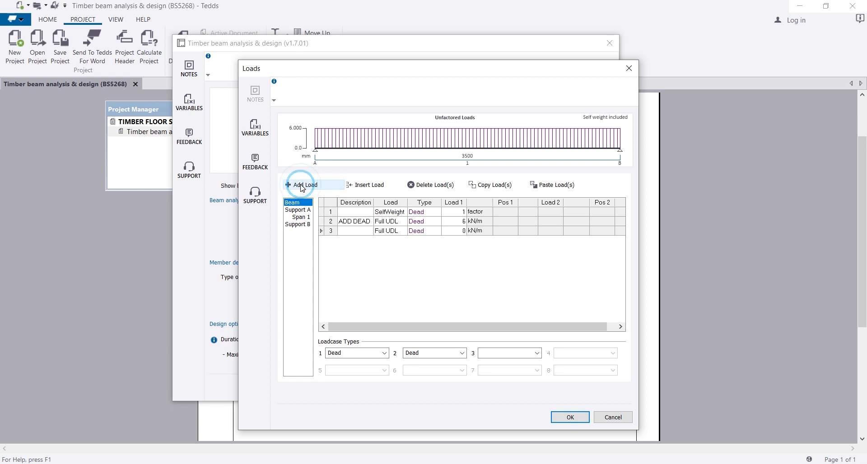
click(360, 232)
click(360, 232)
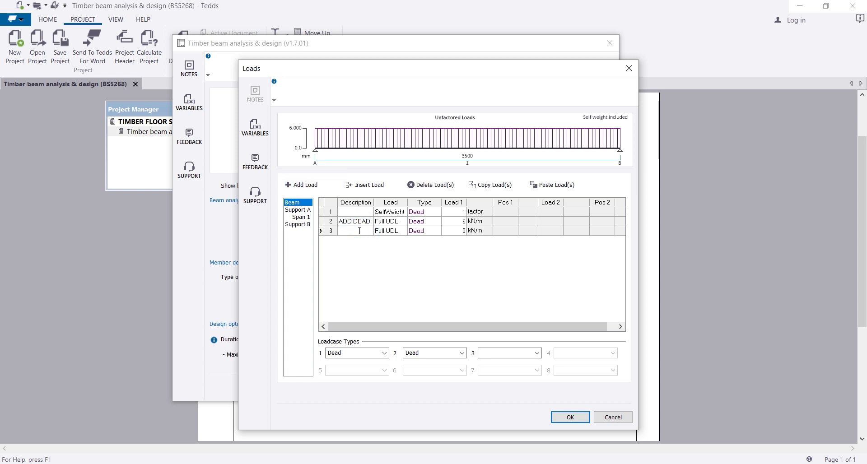
text(LIVE)
click(391, 232)
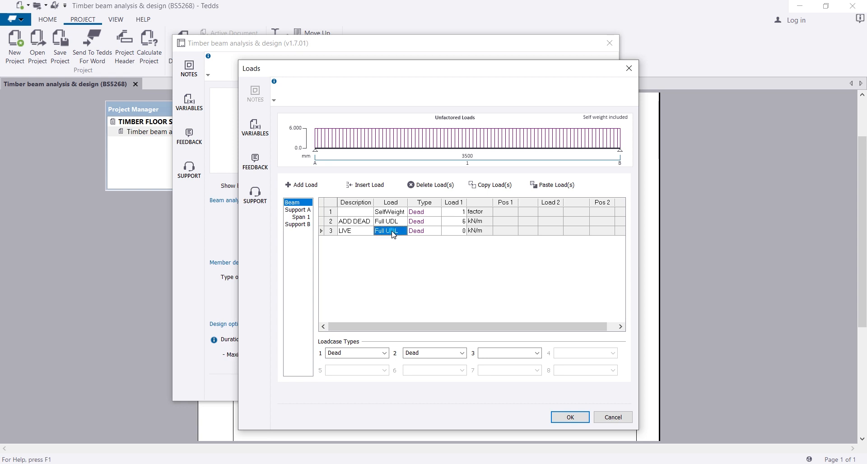
click(393, 231)
- Set loadcase type 3 to Imposed so it becomes available for the LIVE load
click(430, 233)
click(430, 232)
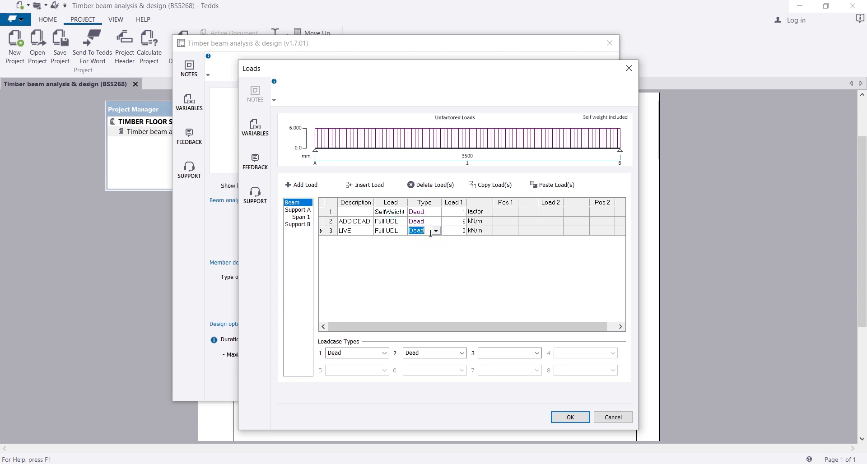
click(436, 231)
click(425, 230)
click(425, 230)
click(537, 354)
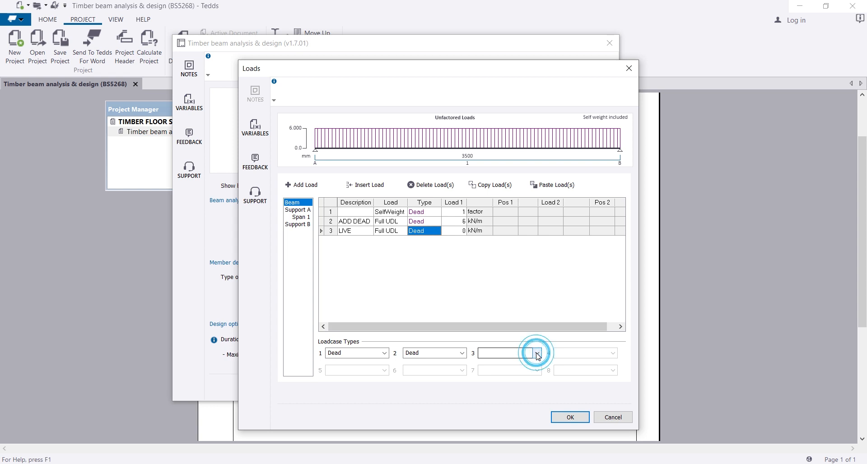
click(495, 369)
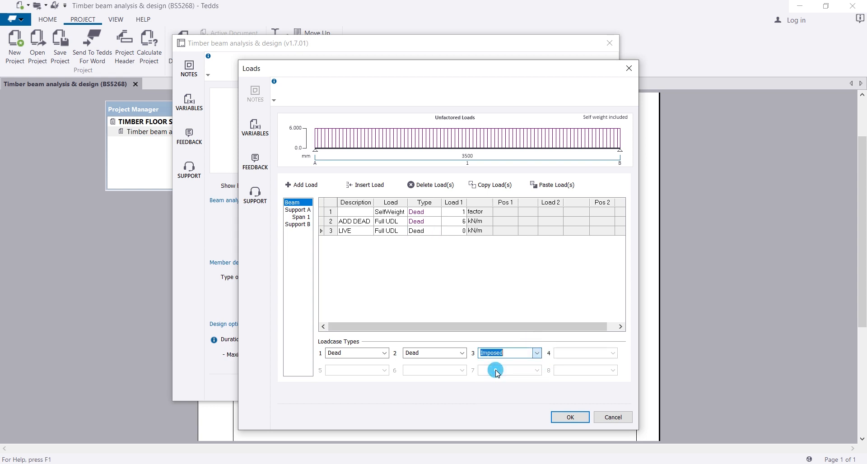
click(470, 305)
- Assign the LIVE load to the Imposed type and set its magnitude to 2 kN/m
click(415, 231)
click(416, 231)
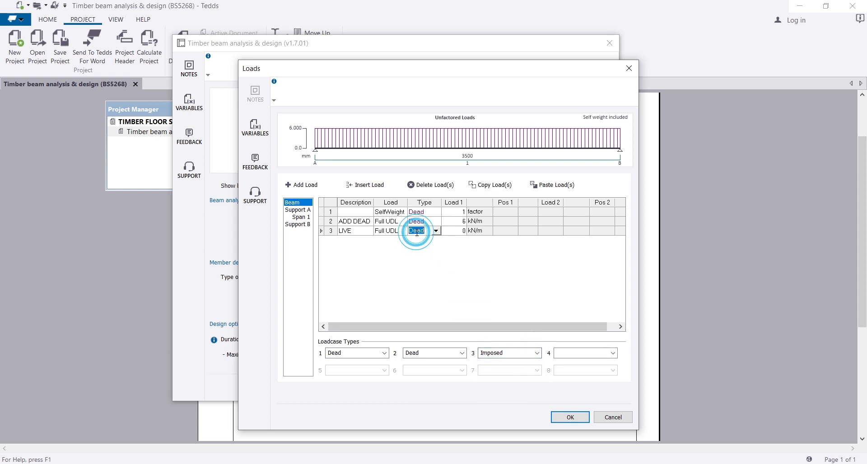
click(435, 230)
click(420, 255)
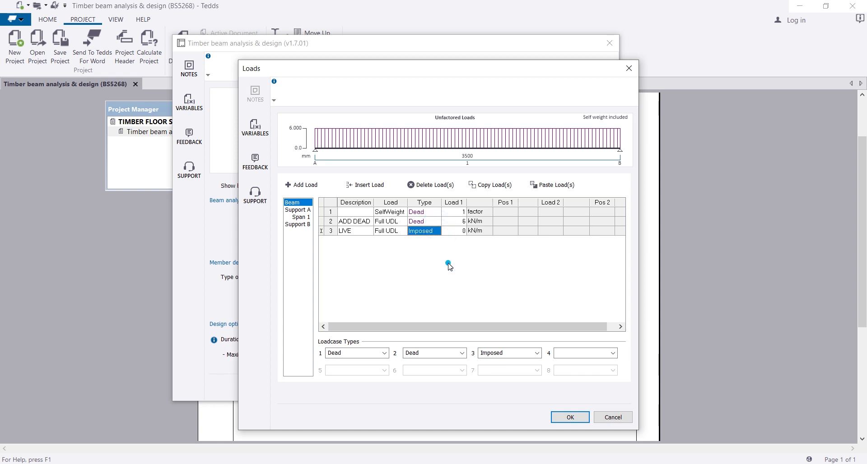
click(466, 231)
text(2)
key(Return)
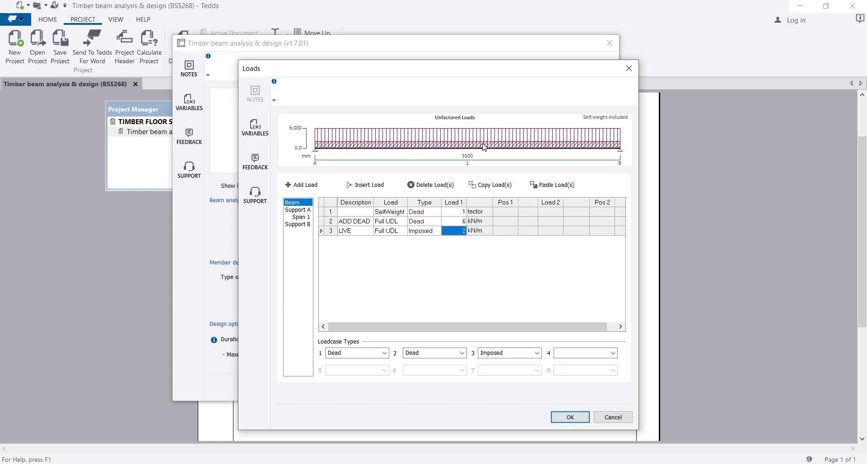
- Try an ADD DEAD load of 0 kN/m and restore it to 6 kN/m
click(447, 221)
text(0)
click(448, 256)
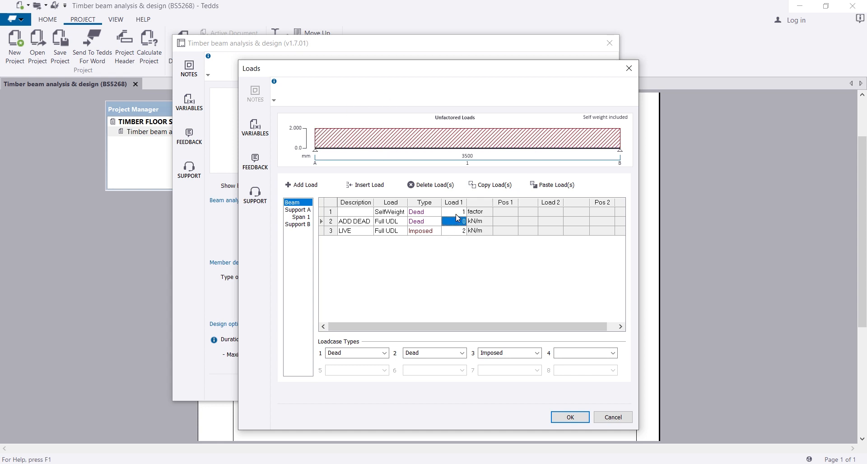
click(432, 276)
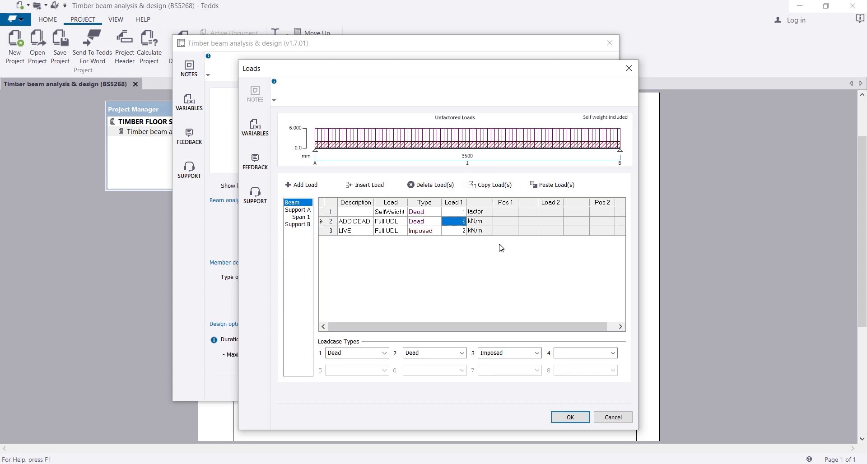
click(538, 353)
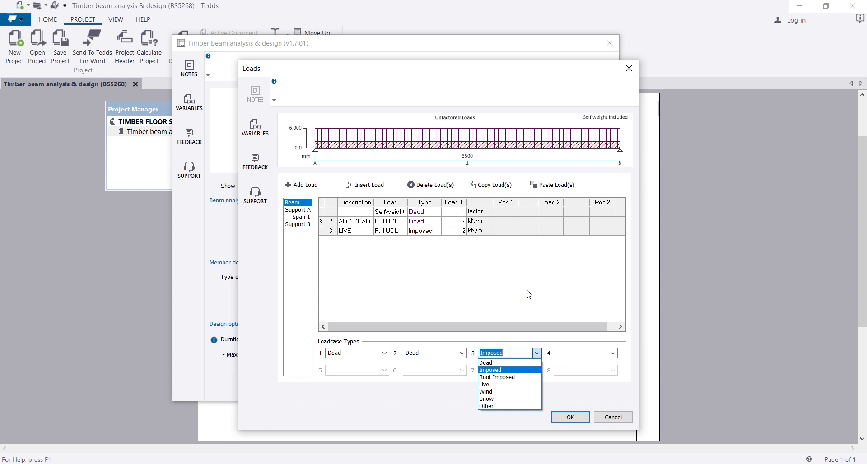
click(529, 295)
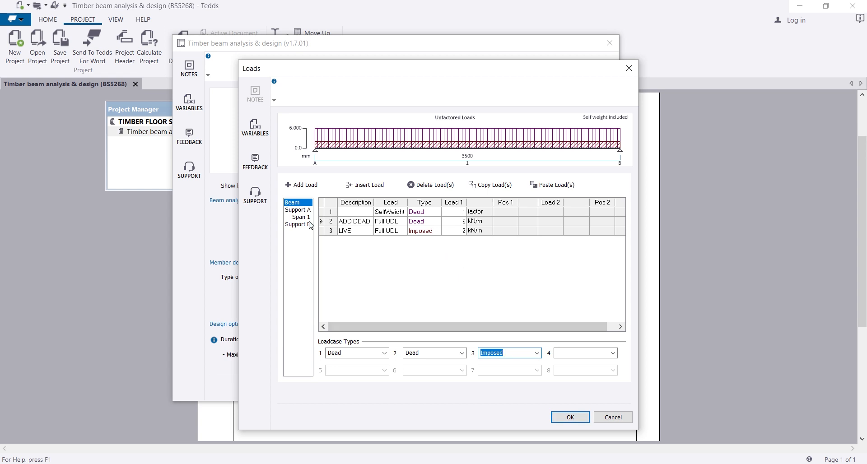
click(322, 232)
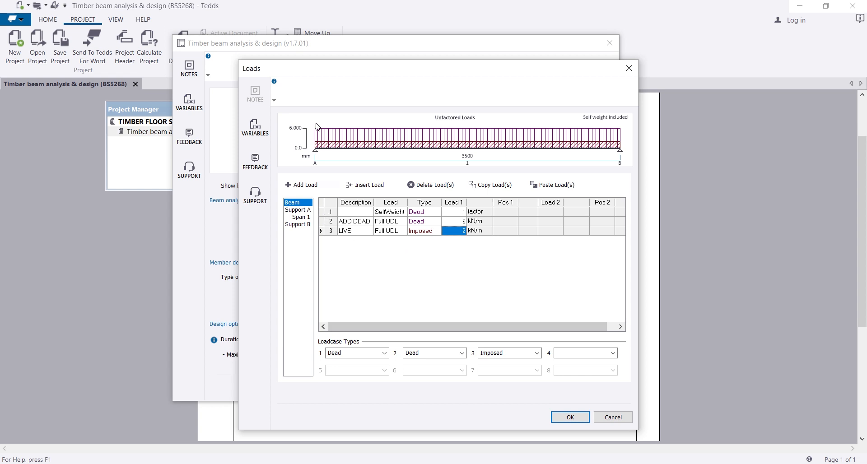
- Try to confirm the loads, and change loadcase type 2 to Other
click(569, 417)
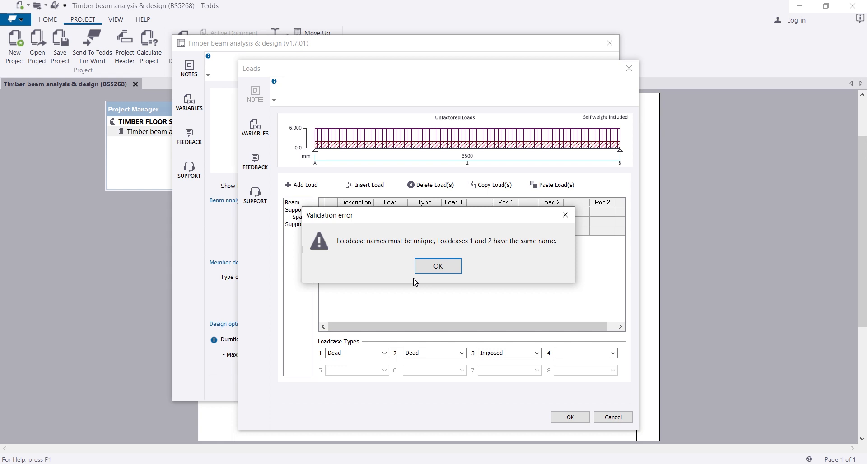
click(432, 268)
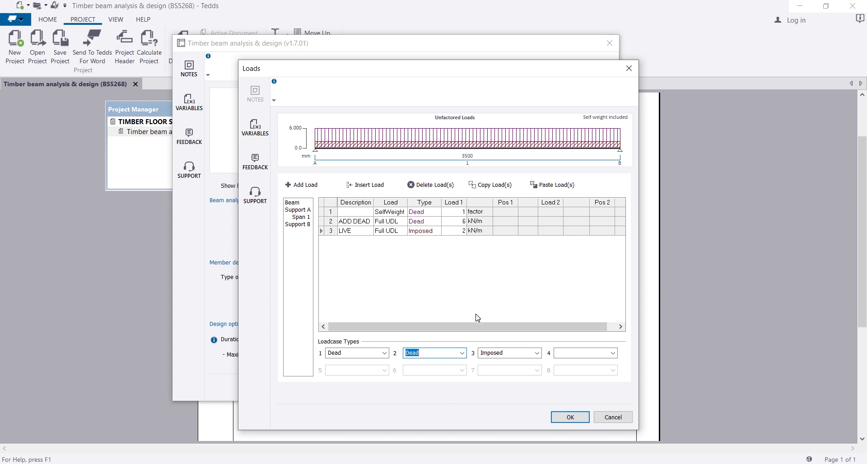
click(462, 353)
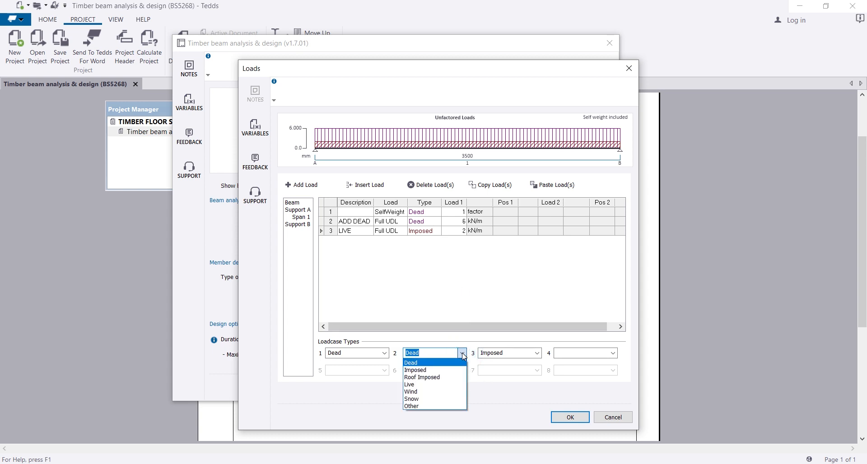
click(435, 407)
click(431, 274)
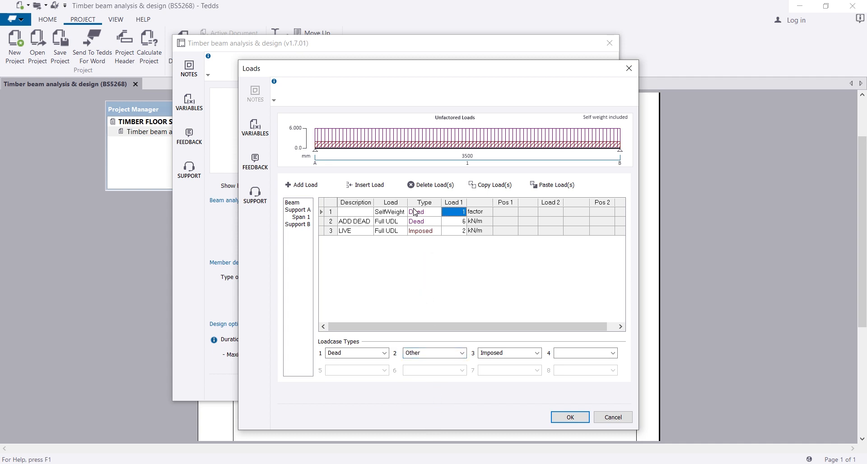
- Assign the ADD DEAD load to the Other type and confirm the beam loads
click(422, 220)
click(423, 222)
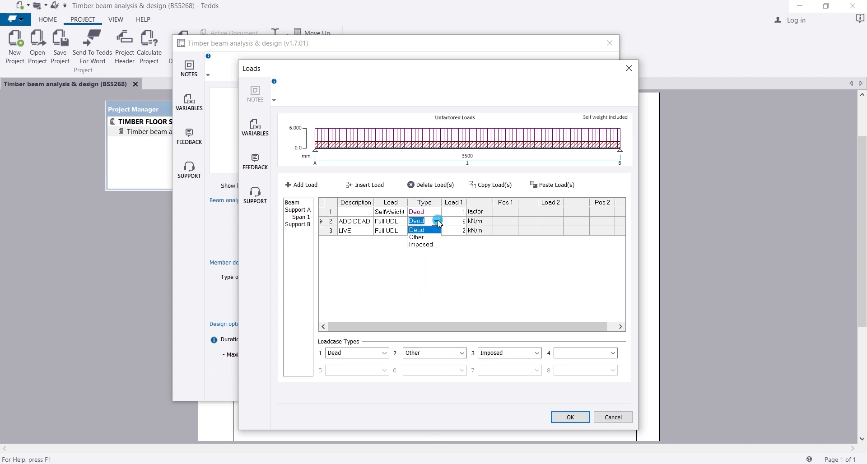
click(423, 238)
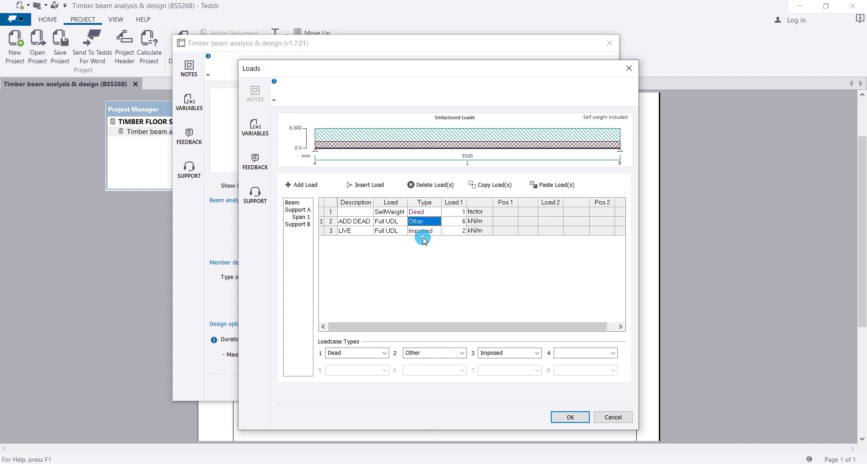
click(563, 419)
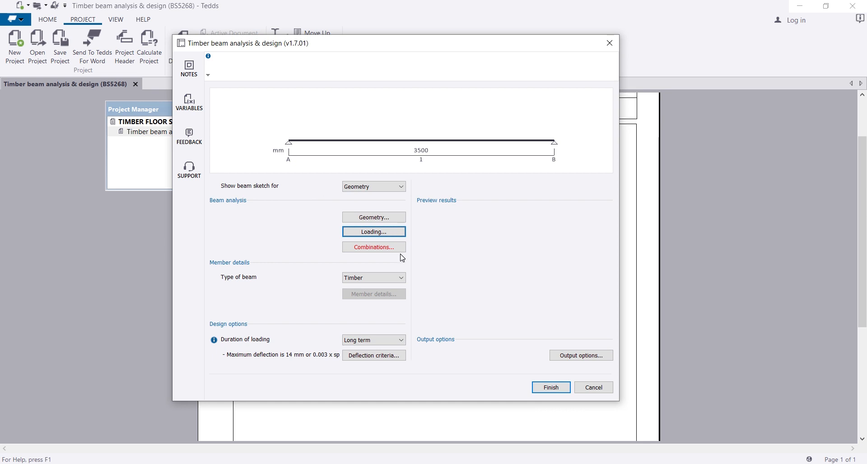
- Open the beam's load combinations and add a second combination
click(379, 247)
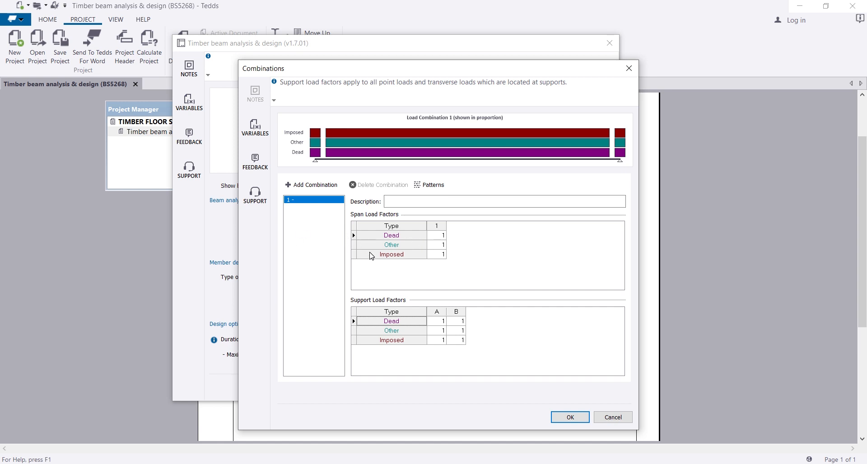
click(315, 186)
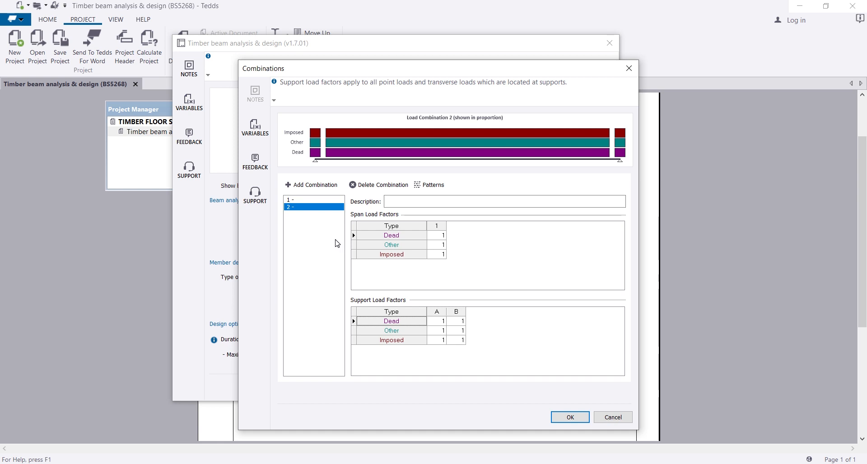
click(315, 201)
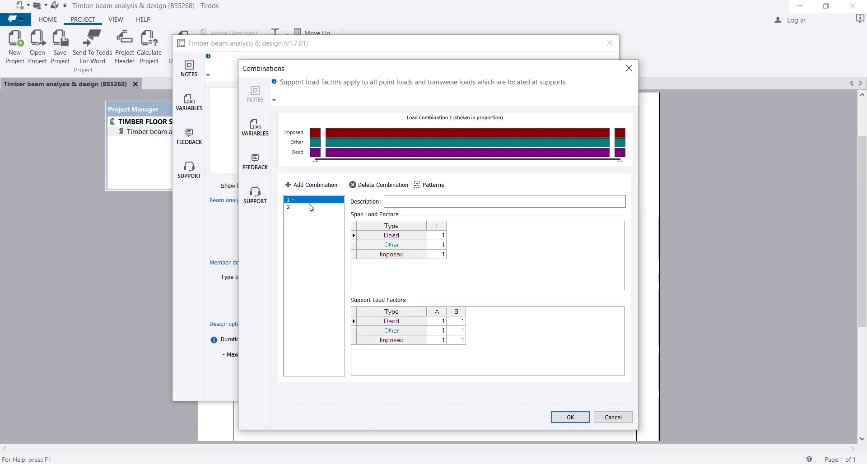
click(310, 206)
click(309, 201)
- Describe load combination 1 as SLS and load combination 2 as ULS
click(399, 199)
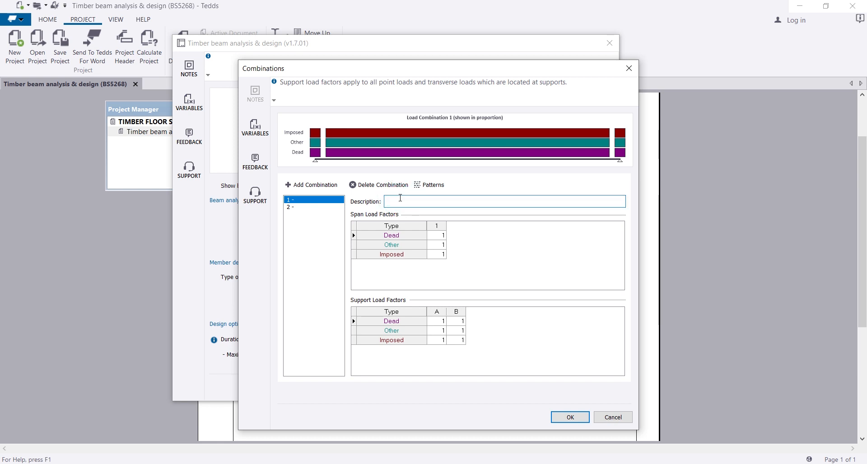
text(L)
key(BackSpace)
text(SLS)
click(300, 207)
click(423, 199)
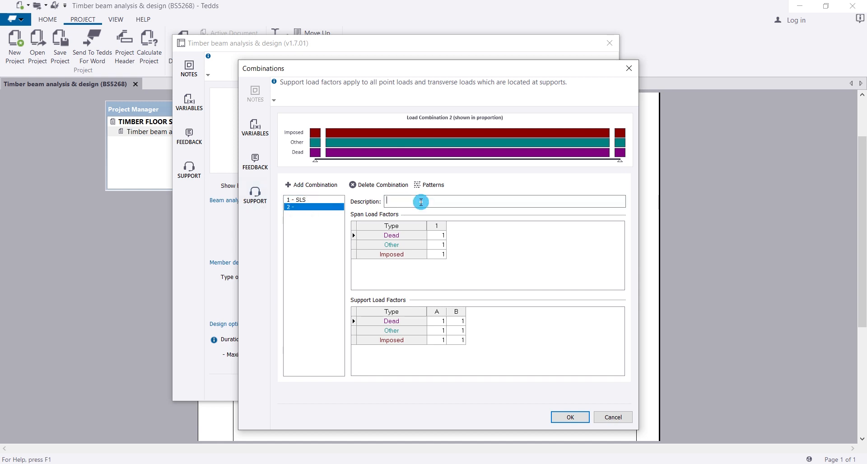
text(ULS)
- Set the ULS span load factors to 1.4 for Dead, 1.4 for Other and 1.6 for Imposed
click(440, 232)
text(1.4)
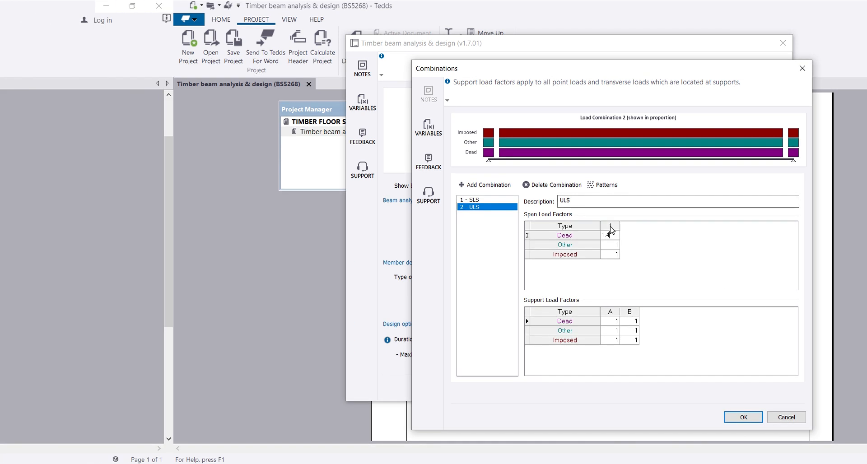
click(435, 236)
key(BackSpace)
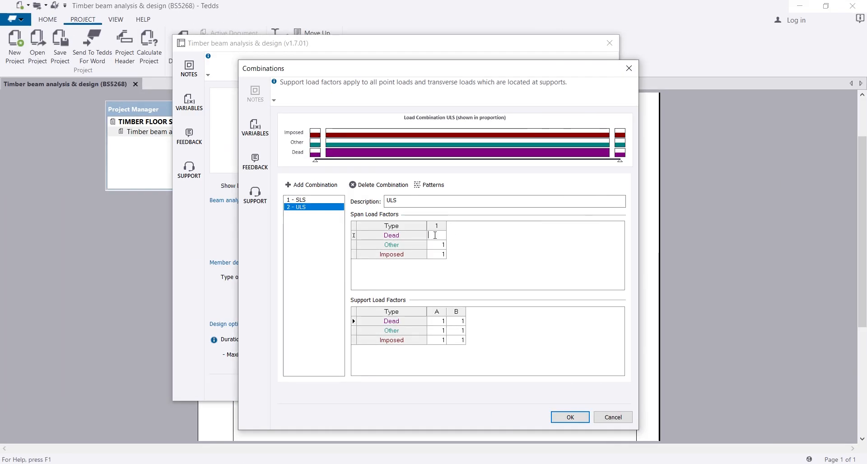
text(1.4)
click(439, 242)
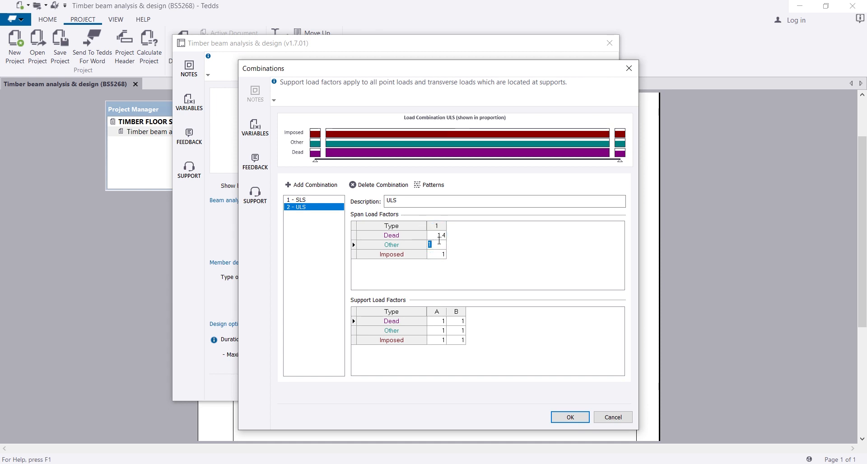
text(1.4)
click(438, 255)
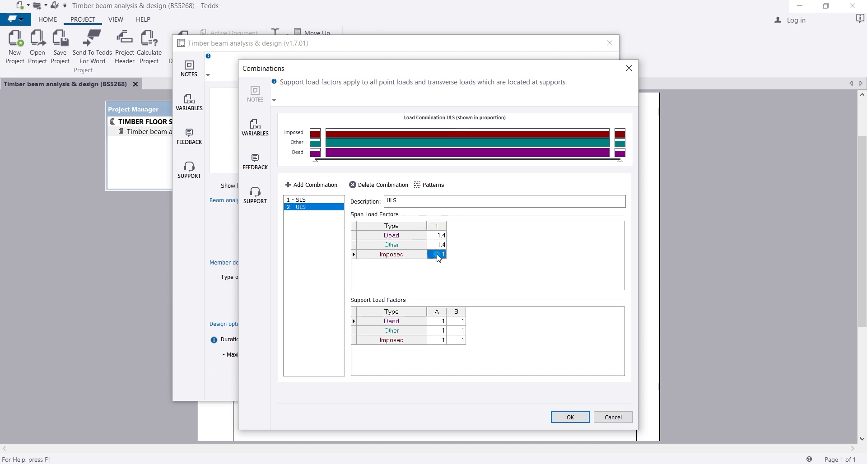
text(1.6)
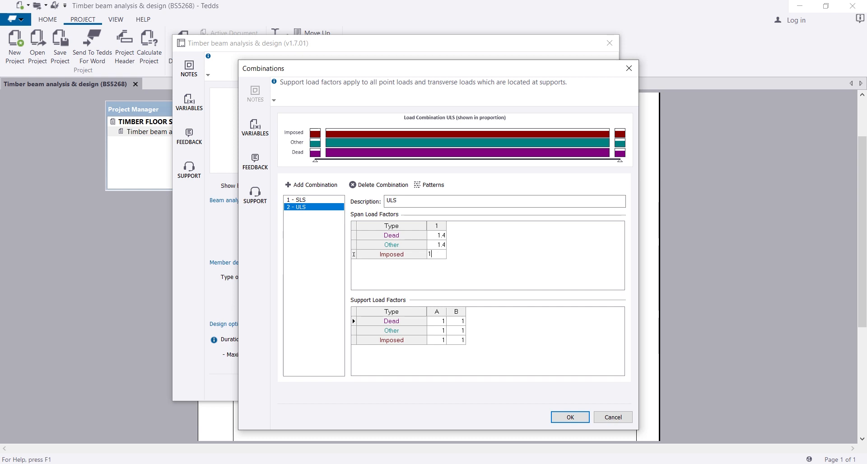
click(467, 240)
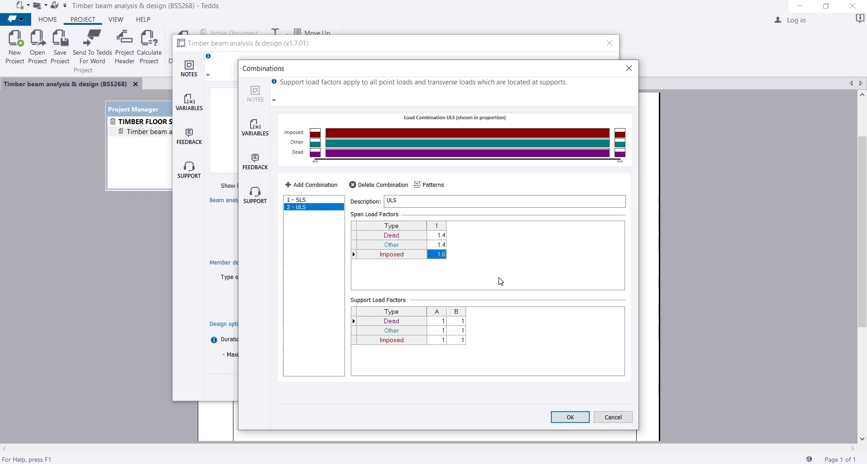
- Set the ULS support load factors for Dead and Other to 1.4 at supports A and B
click(444, 321)
click(444, 321)
text(1.4)
click(461, 319)
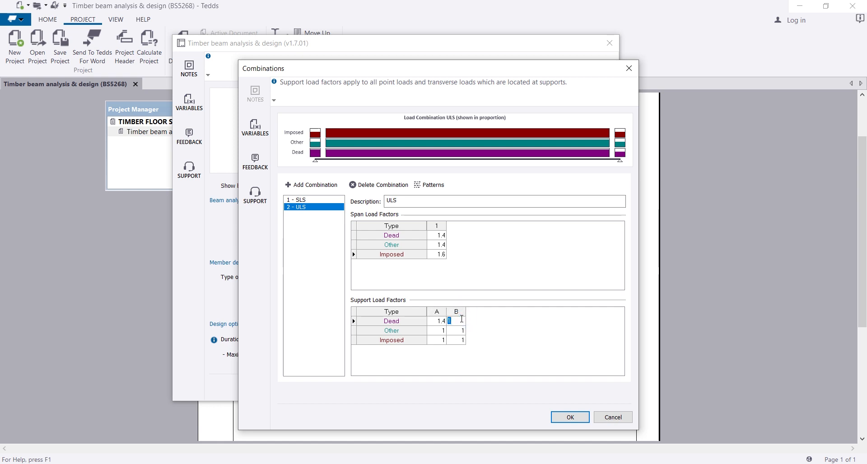
text(1.4)
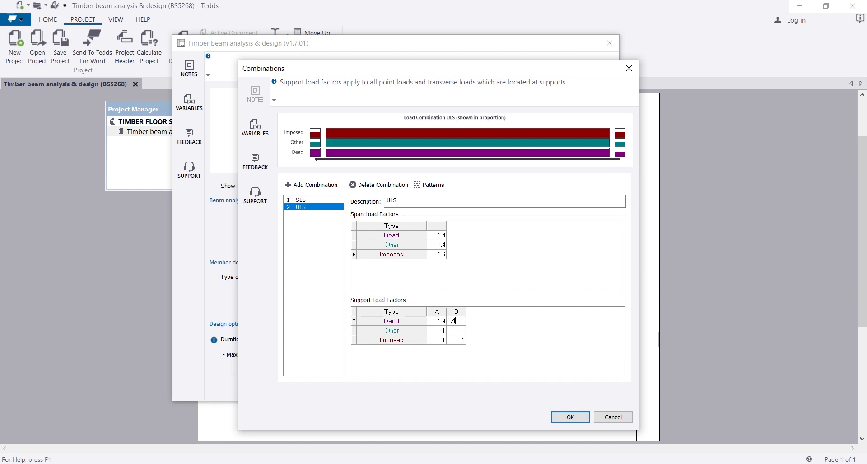
click(444, 332)
text(1.4)
click(453, 331)
text(1)
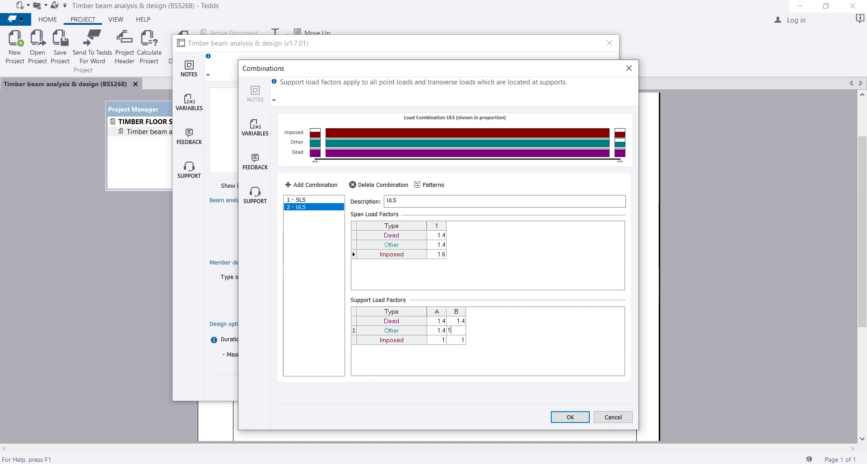
text(.4)
- Set the ULS Imposed support load factors to 1.6 at supports A and B, and confirm the combinations
click(438, 340)
text(.6)
click(459, 341)
text(.6)
click(313, 200)
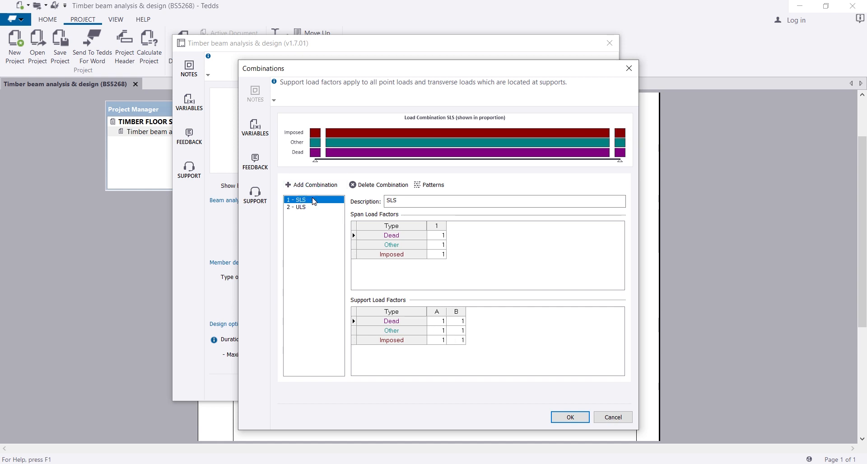
click(306, 208)
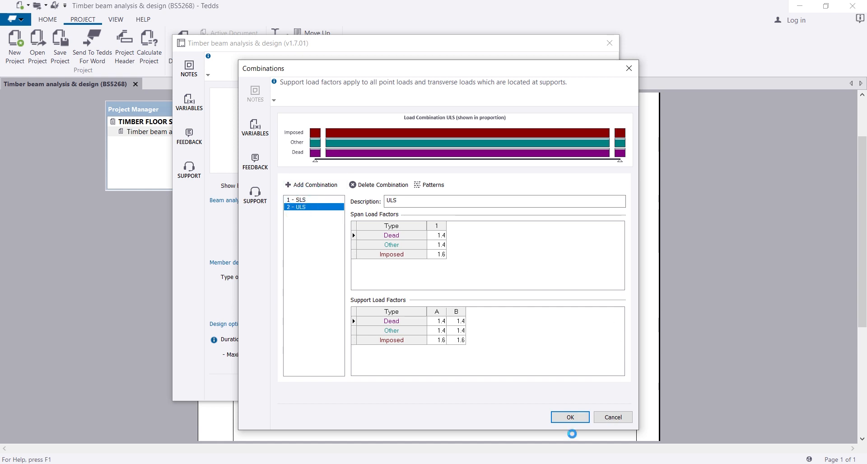
click(570, 417)
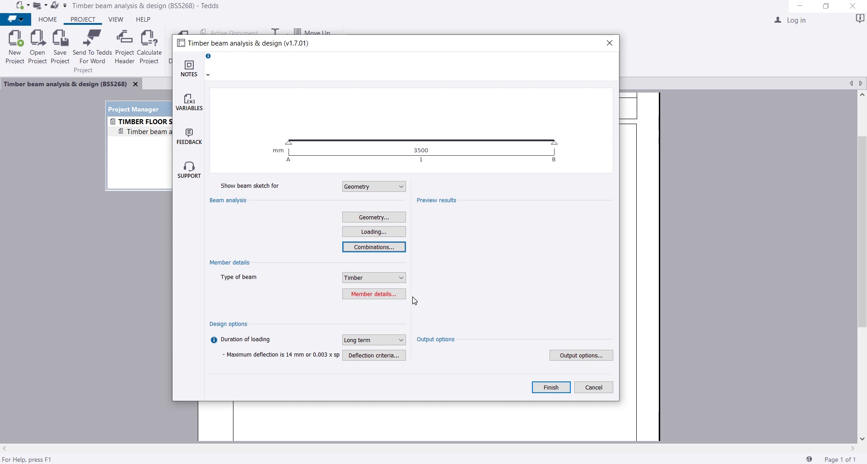
- Keep the beam type as Timber and set the member section to 25 mm breadth and 75 mm depth
click(391, 278)
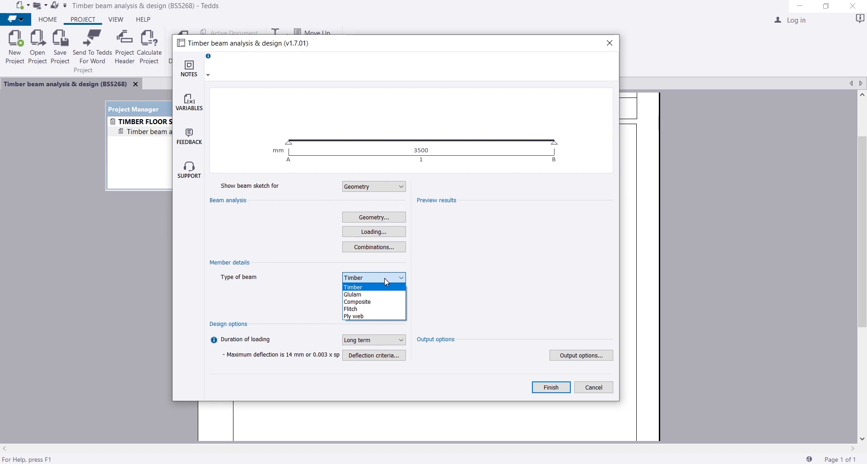
click(382, 287)
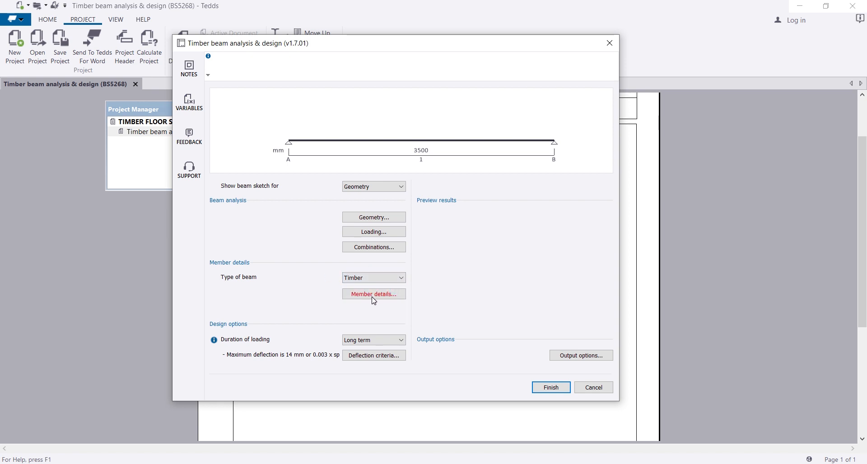
click(374, 296)
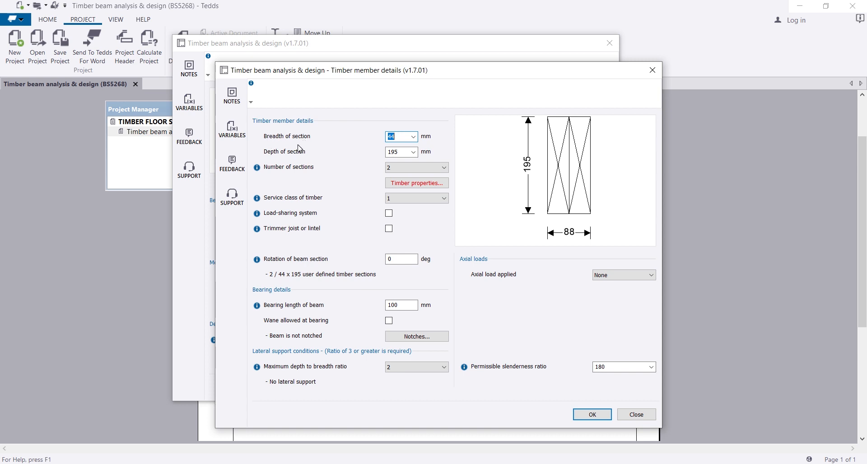
click(415, 139)
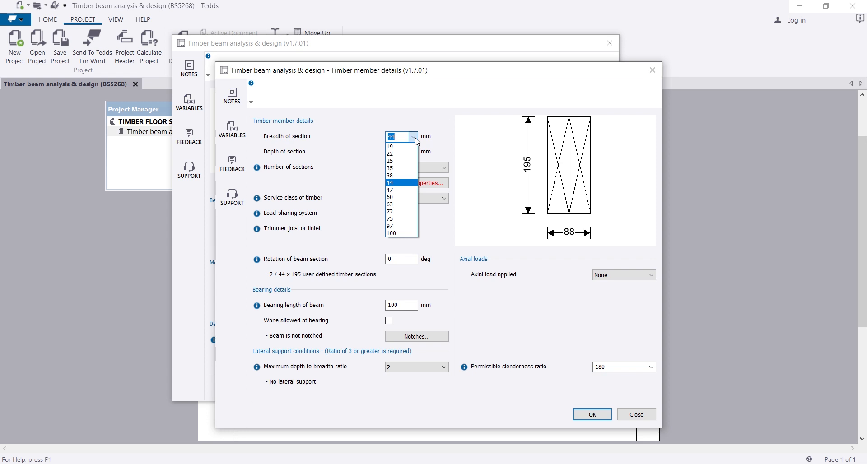
click(402, 161)
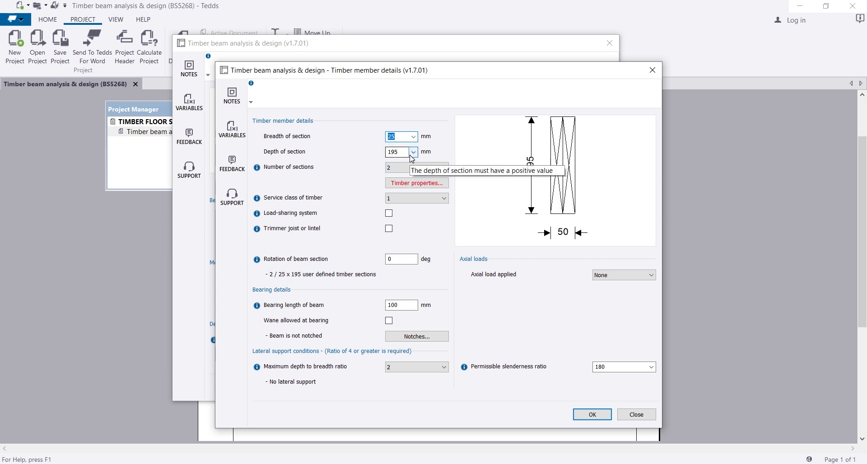
click(411, 154)
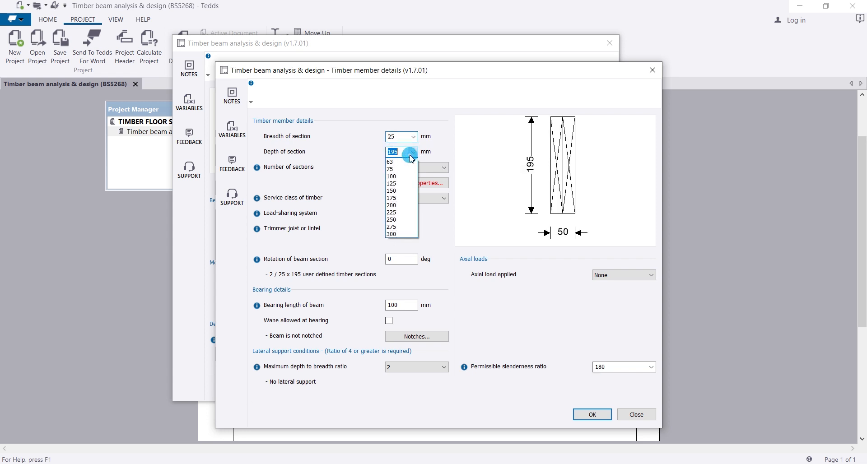
click(392, 169)
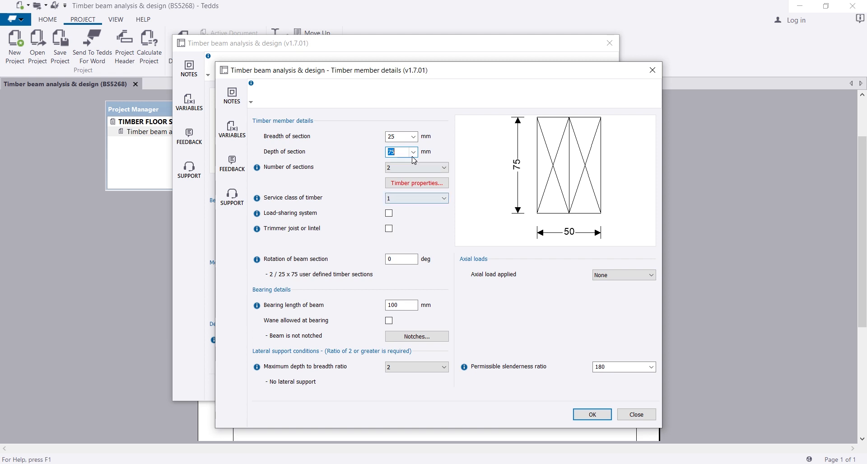
- Set the number of timber sections to 1 and accept the C24 strength class material properties
click(419, 168)
click(412, 178)
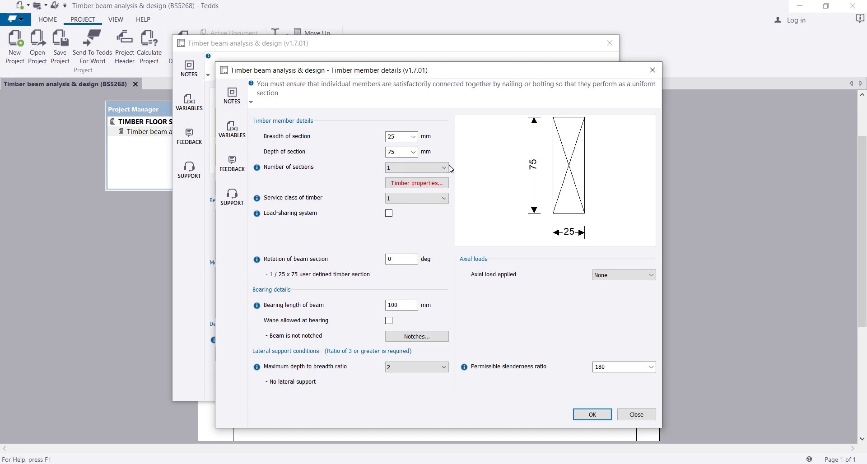
click(445, 166)
click(440, 184)
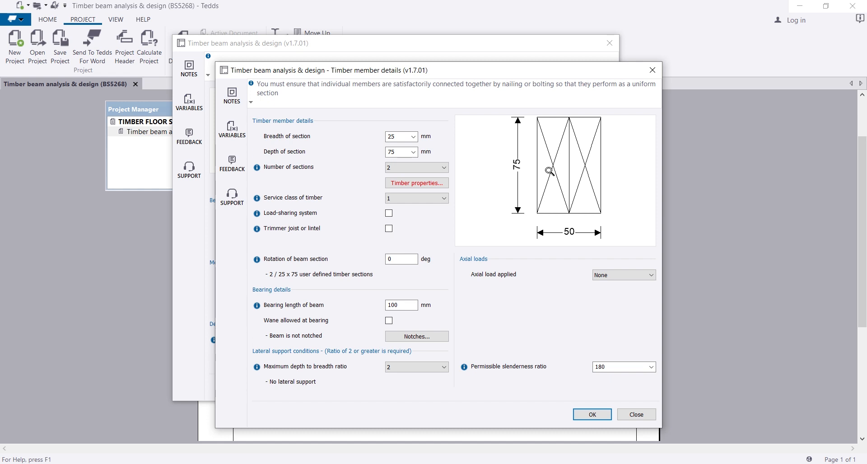
click(432, 169)
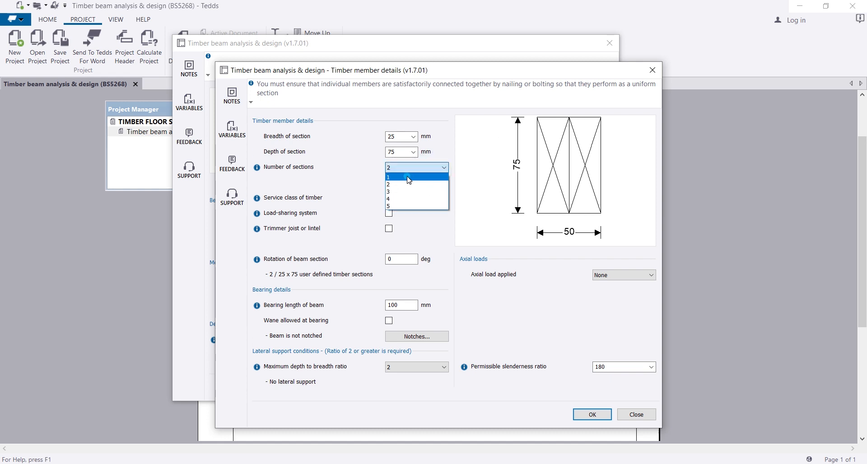
click(409, 178)
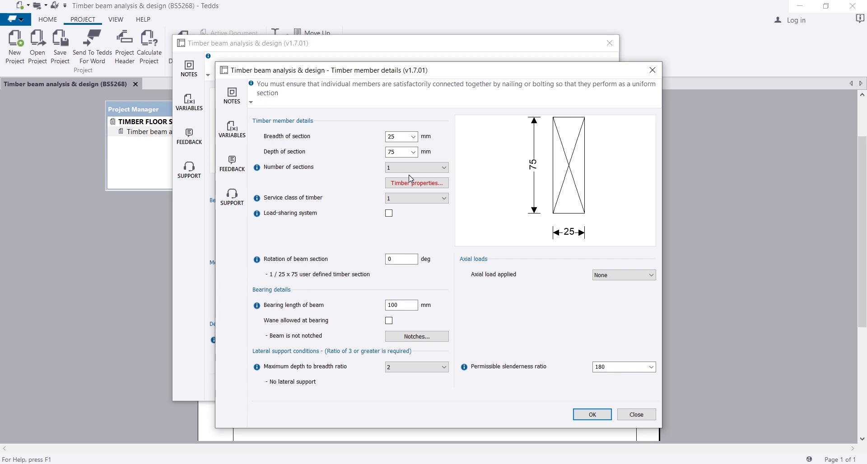
click(415, 184)
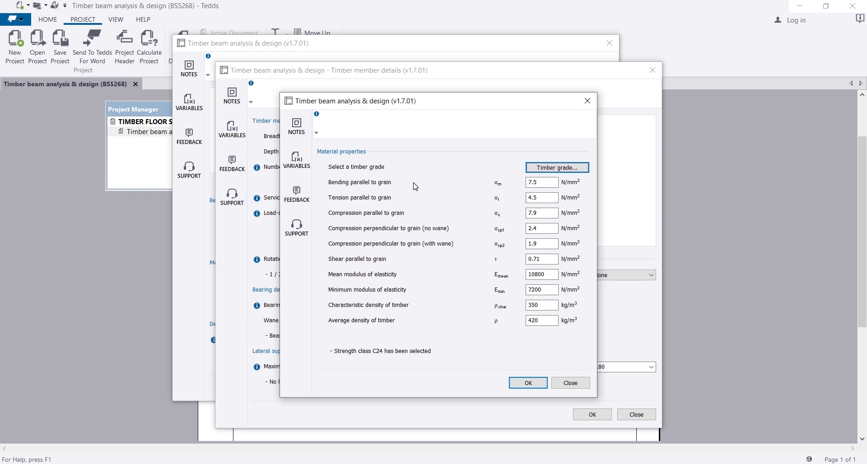
click(516, 384)
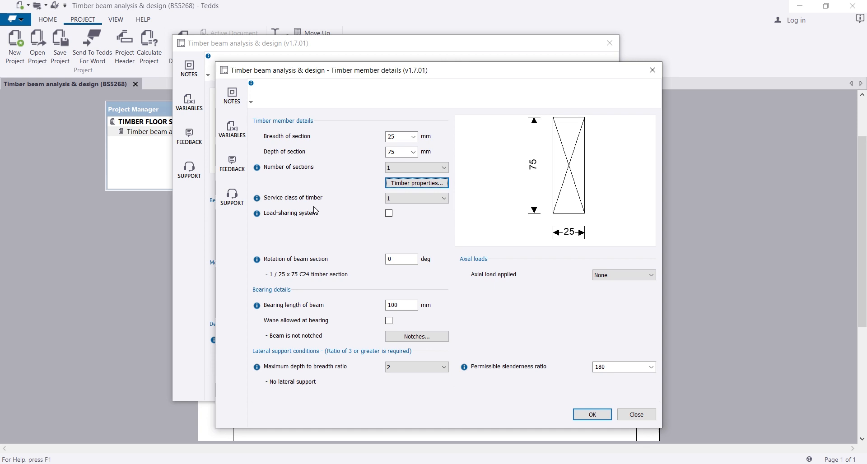
- Read the service class definitions for the timber member, keeping service class 1 selected
click(442, 203)
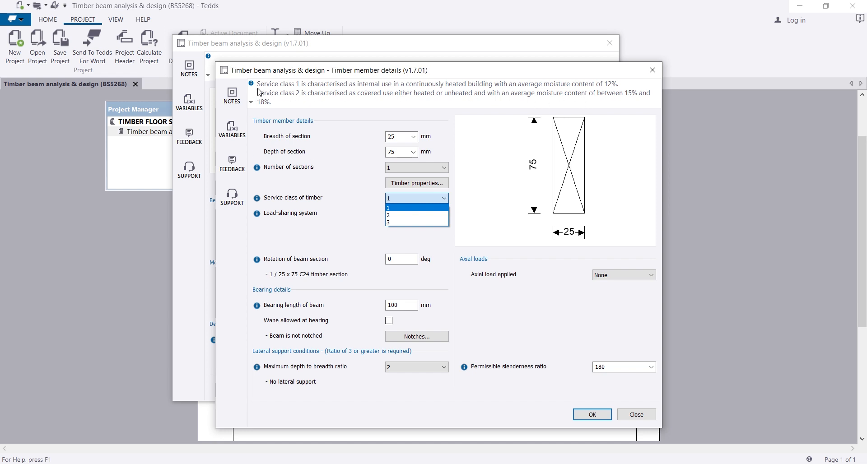
click(300, 87)
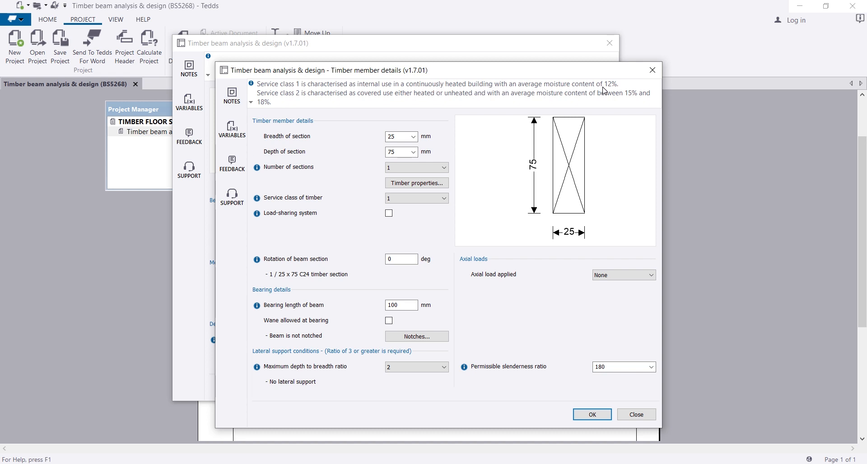
click(251, 103)
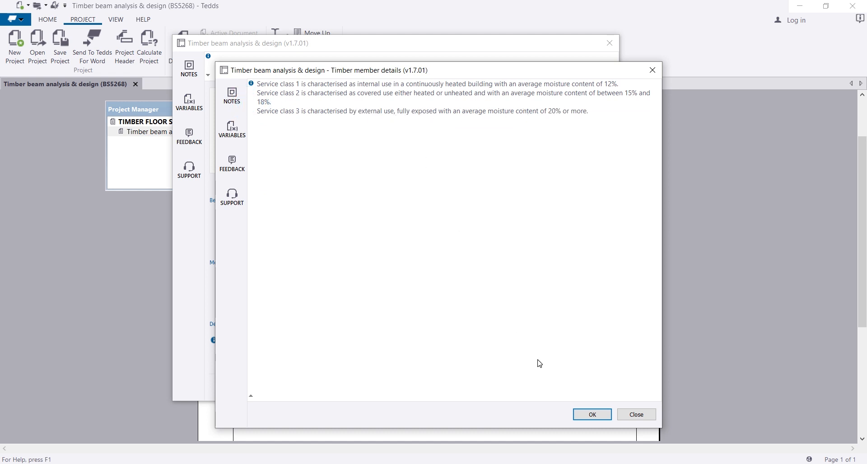
click(583, 414)
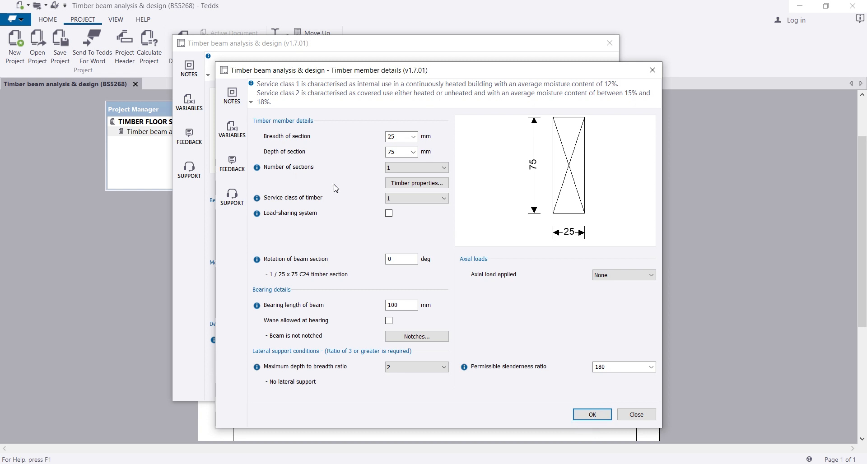
click(410, 198)
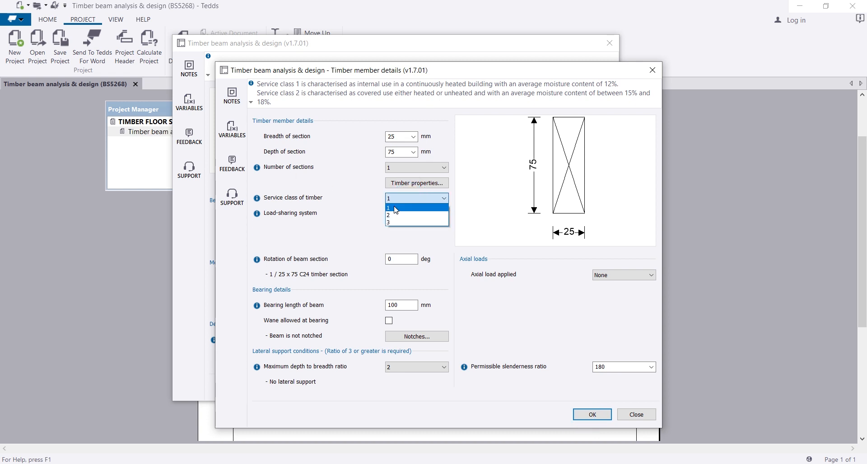
click(413, 207)
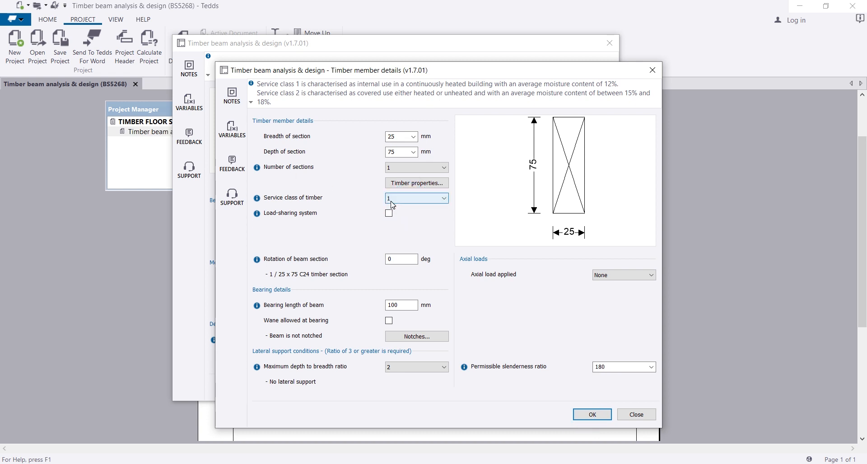
click(257, 213)
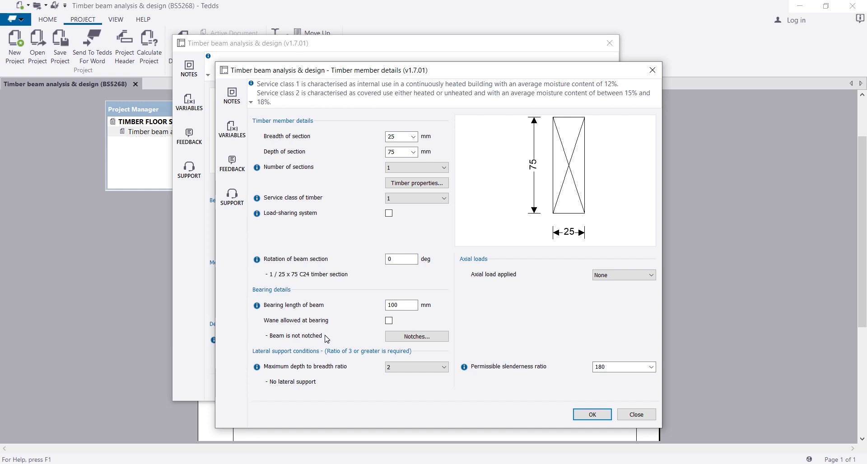
- Try a top notch on the beam, then restore the notch type to No notch
click(404, 337)
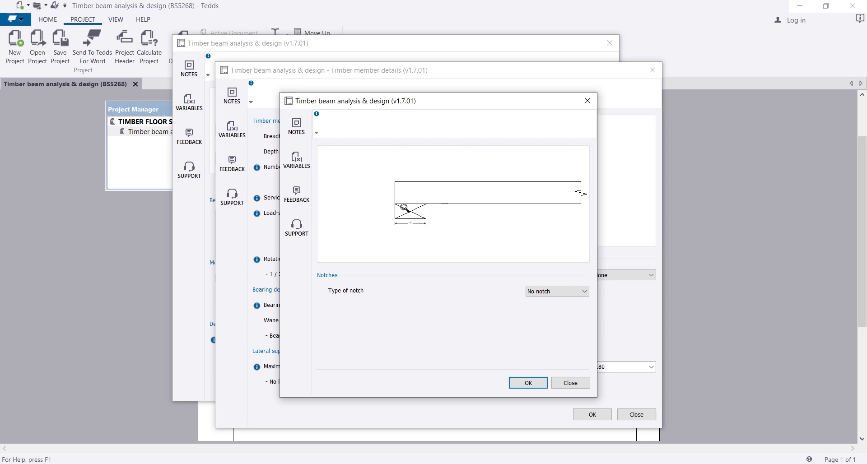
click(549, 291)
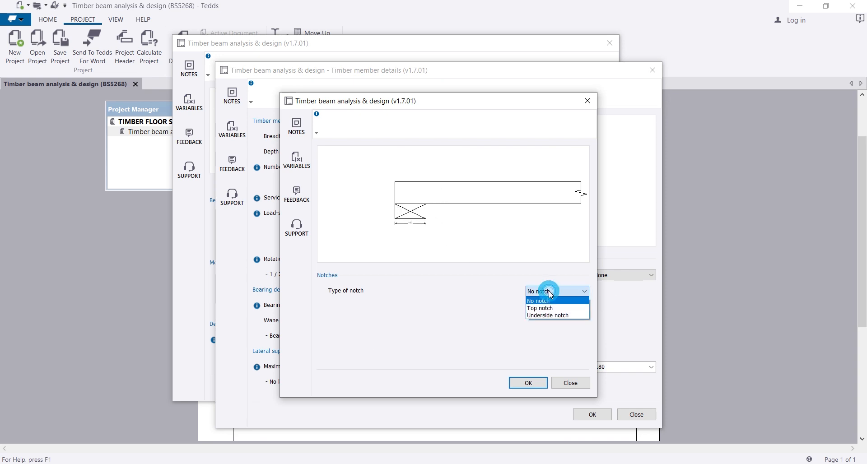
click(547, 309)
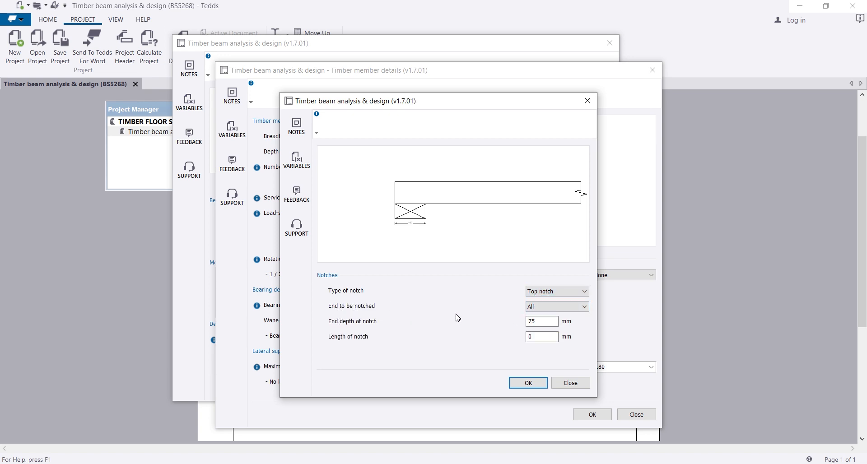
click(547, 293)
click(542, 301)
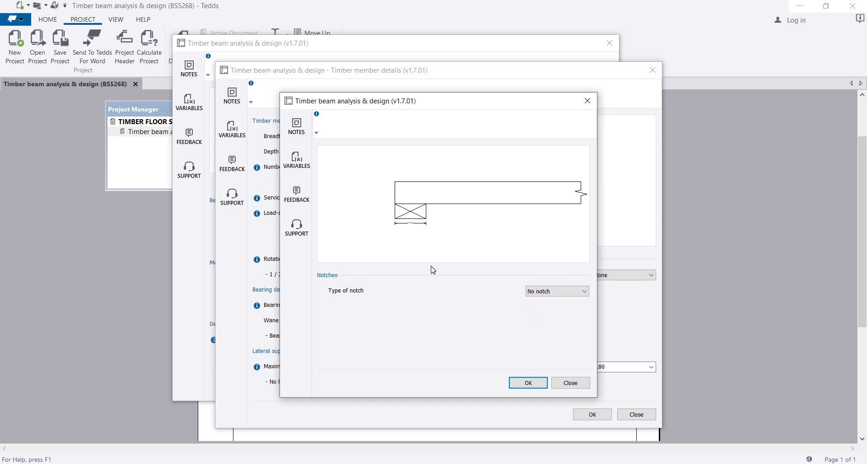
click(529, 384)
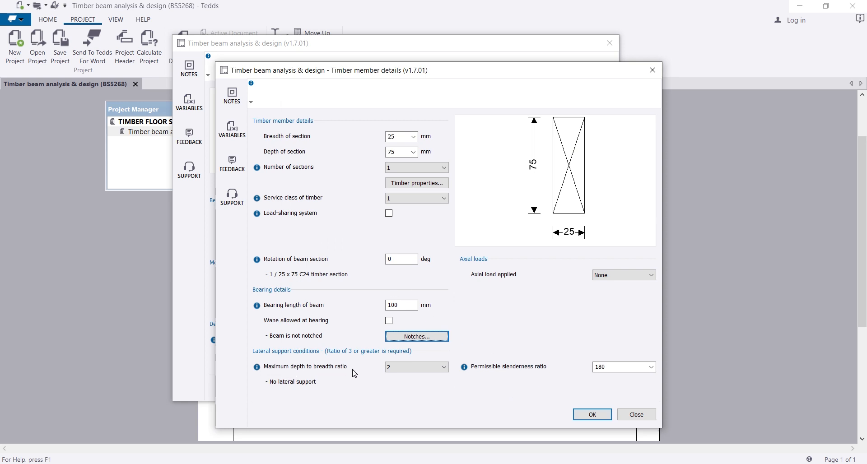
- Keep the maximum depth to breadth ratio at 2, axial load None and permissible slenderness ratio 180, and confirm the member details
click(403, 367)
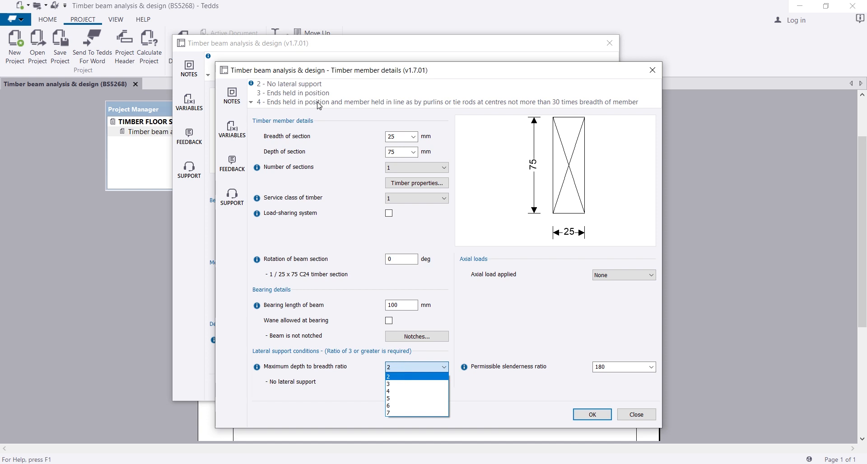
click(363, 369)
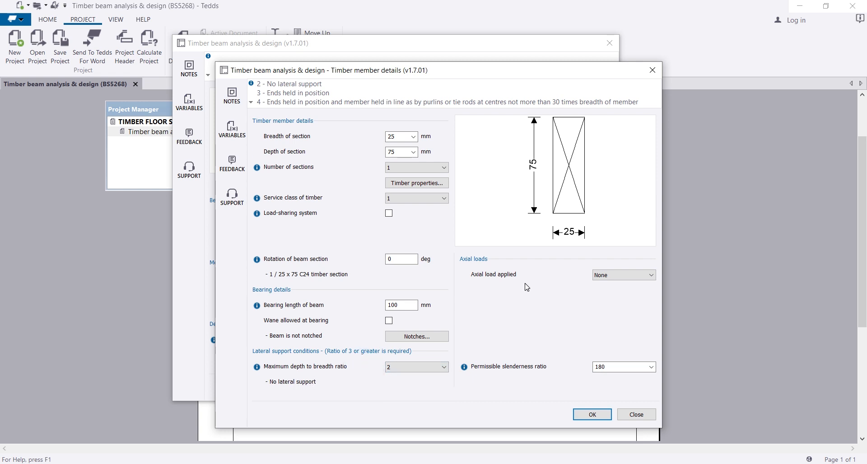
click(608, 279)
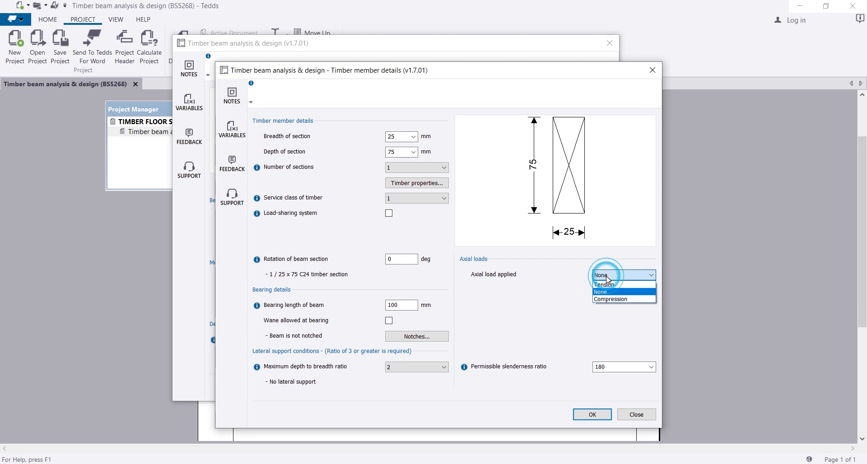
click(605, 276)
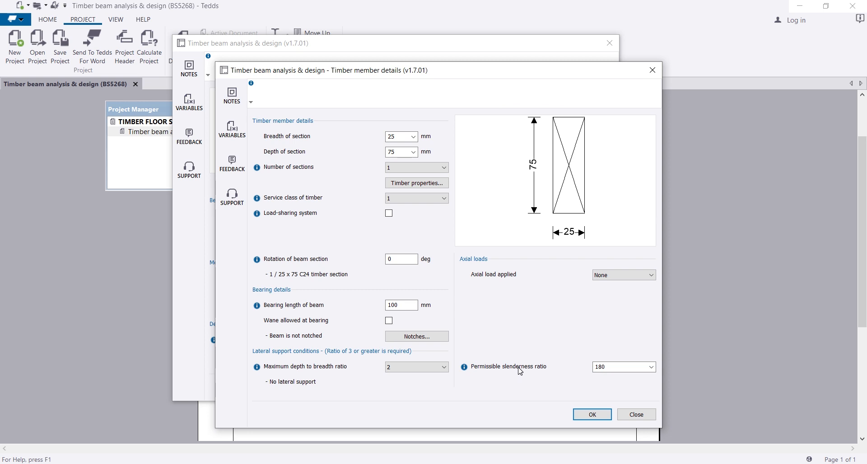
click(650, 367)
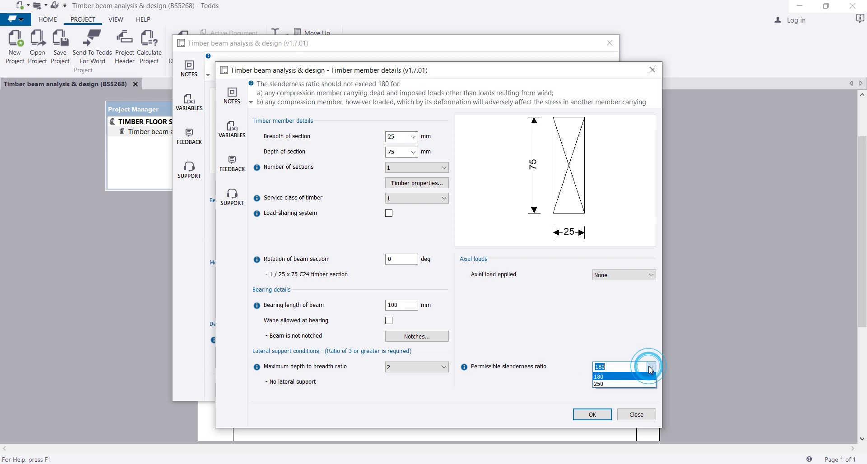
click(605, 379)
click(557, 321)
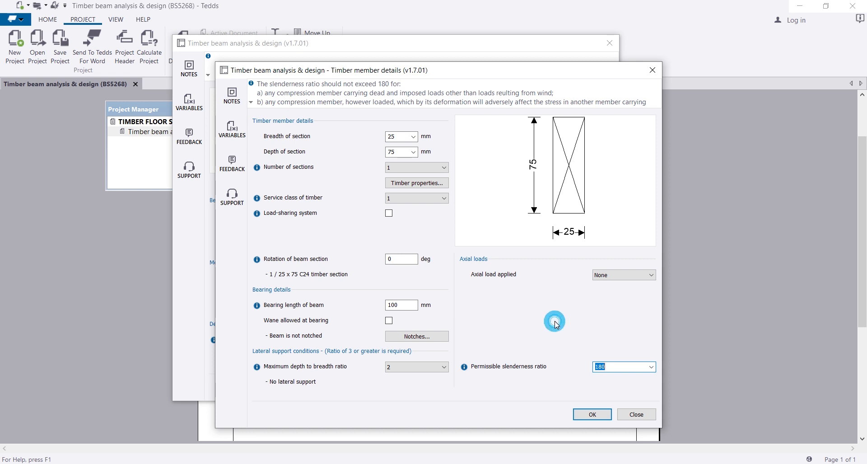
click(589, 415)
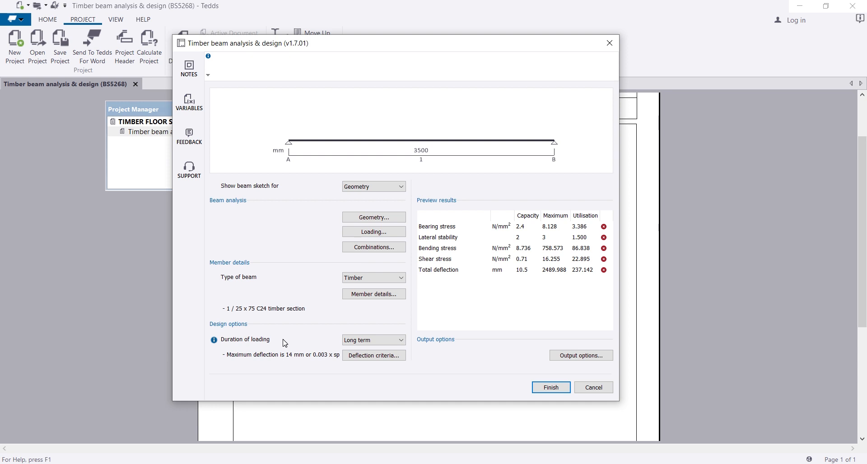
- Try the Short term duration of loading for the beam, then restore Long term
click(372, 341)
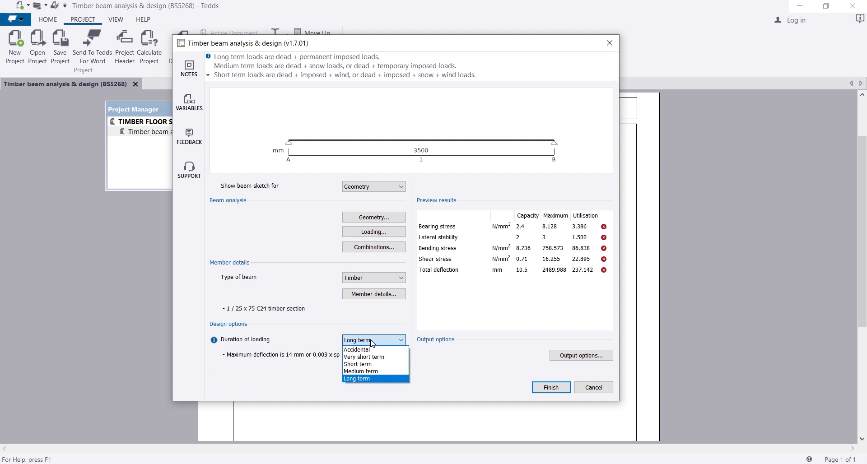
click(356, 364)
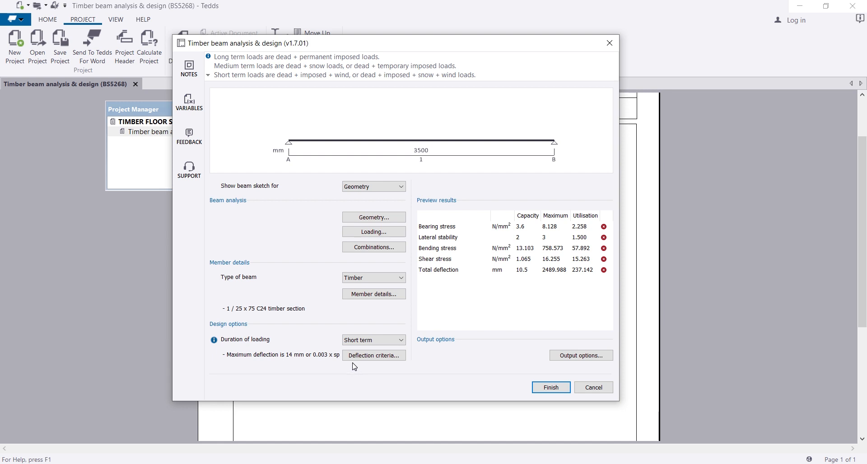
click(372, 340)
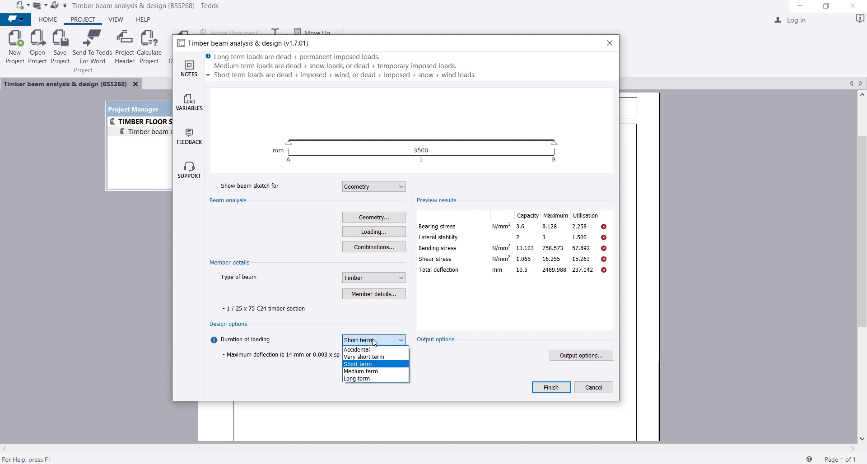
click(357, 379)
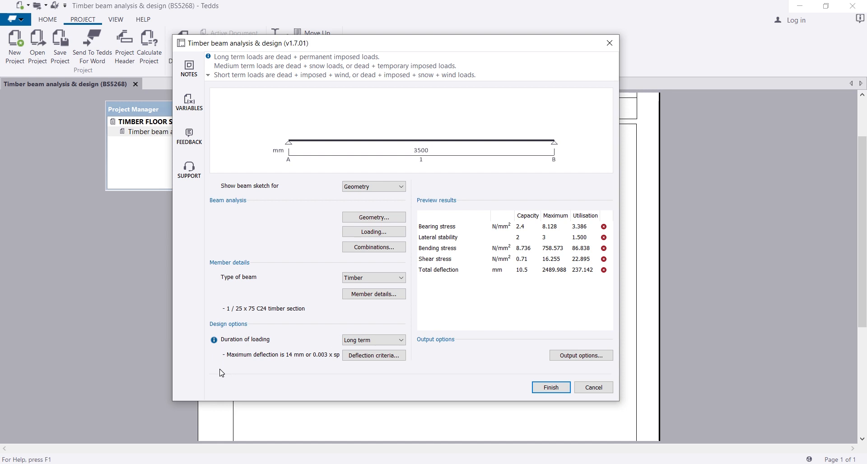
- Review the deflection criteria and accept the 14 mm maximum allowable deflection with the 0.003 span multiplier
click(354, 356)
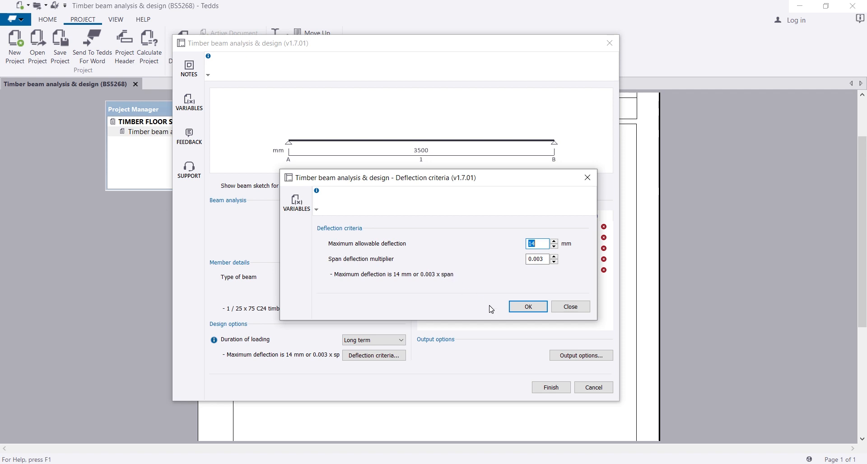
click(526, 308)
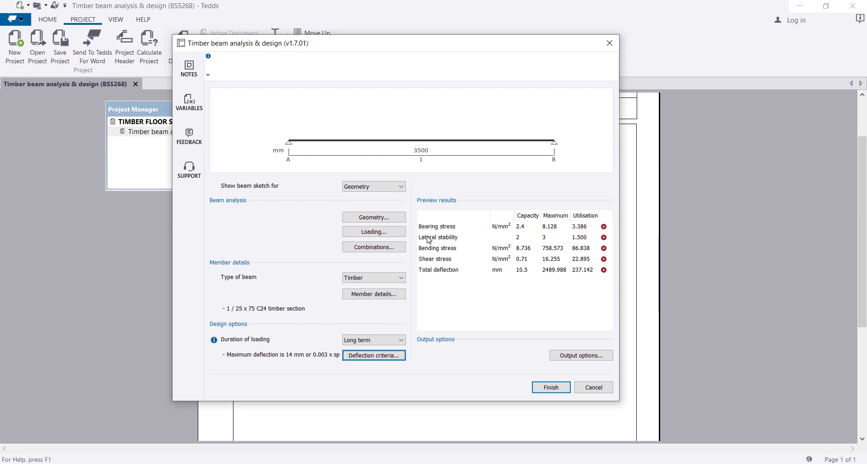
- Set the ADD DEAD full UDL to 1.5 kN/m and the LIVE full UDL to 1 kN/m, and confirm the loads
click(369, 231)
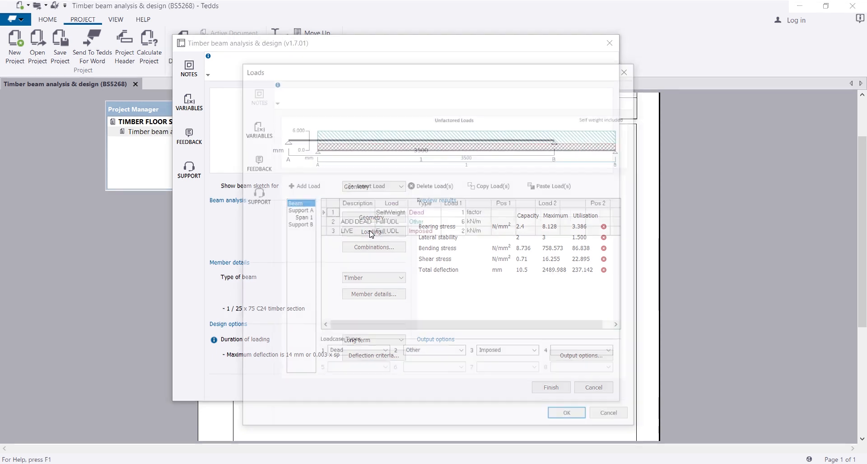
click(457, 221)
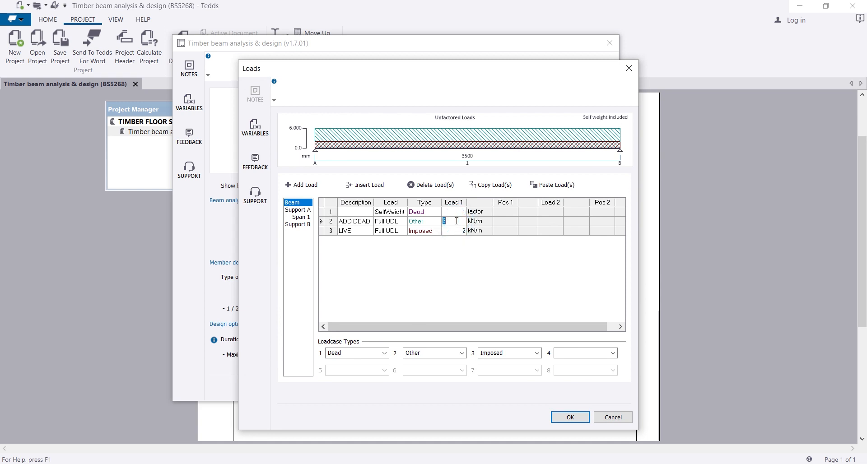
text(1.5)
click(462, 230)
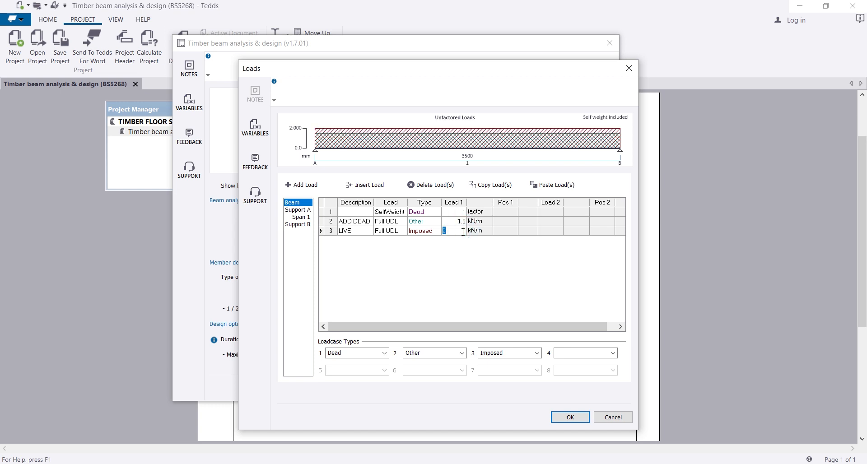
text(1)
key(Return)
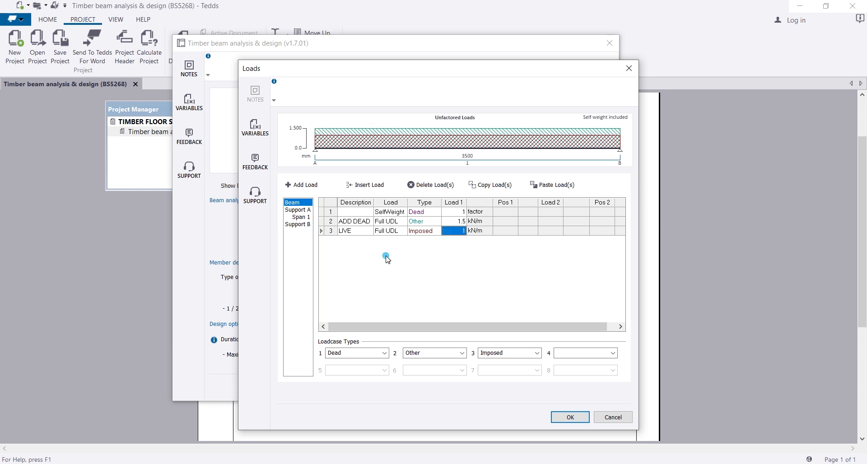
click(564, 417)
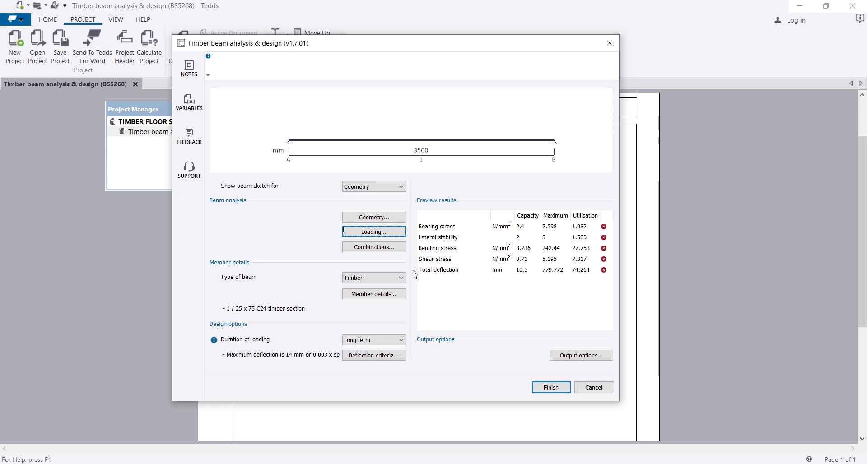
- Set the timber section's breadth to 60 mm and depth to 170 mm, and confirm the member details
click(387, 295)
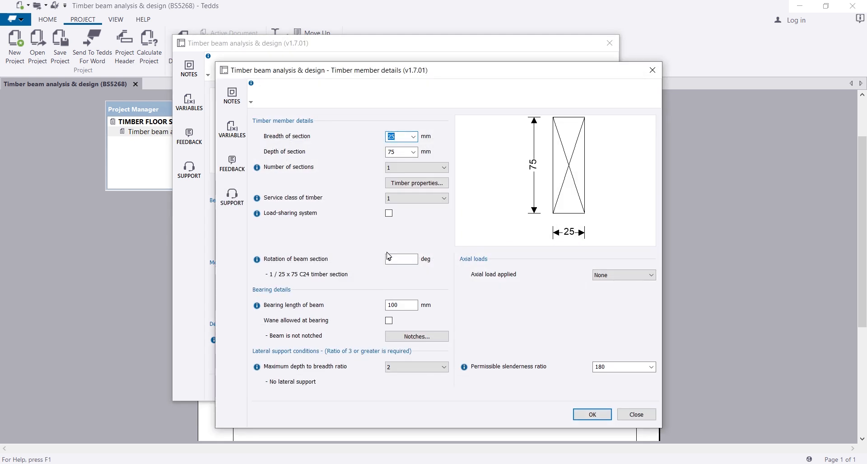
click(415, 137)
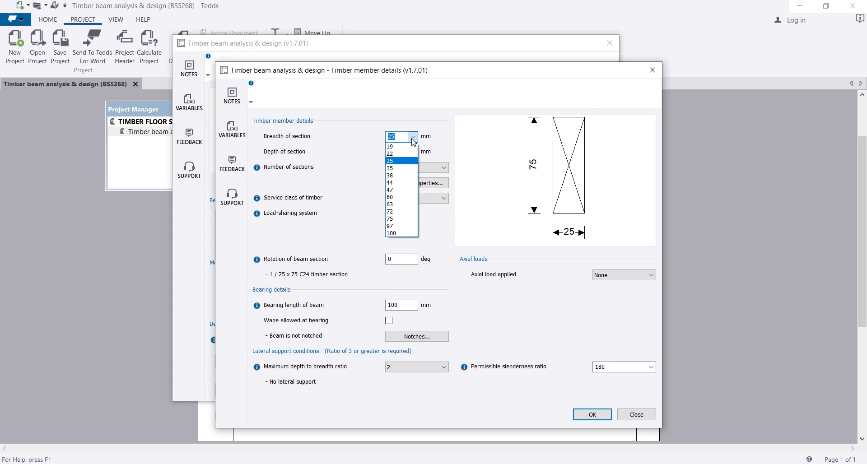
click(396, 197)
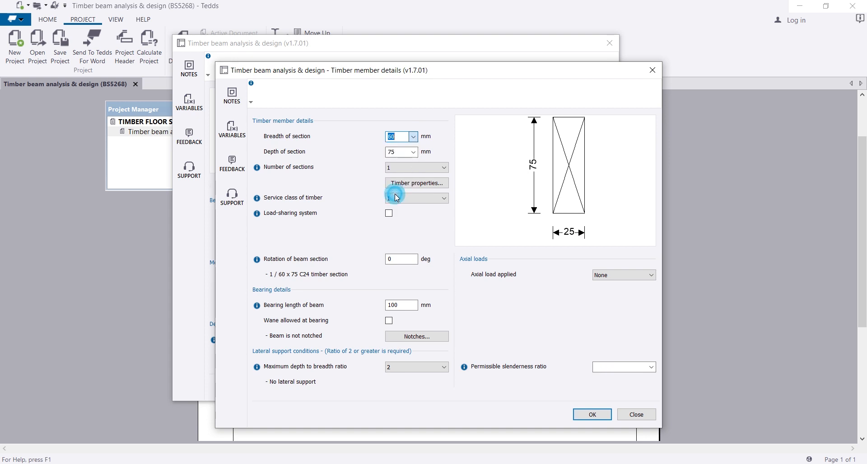
click(414, 152)
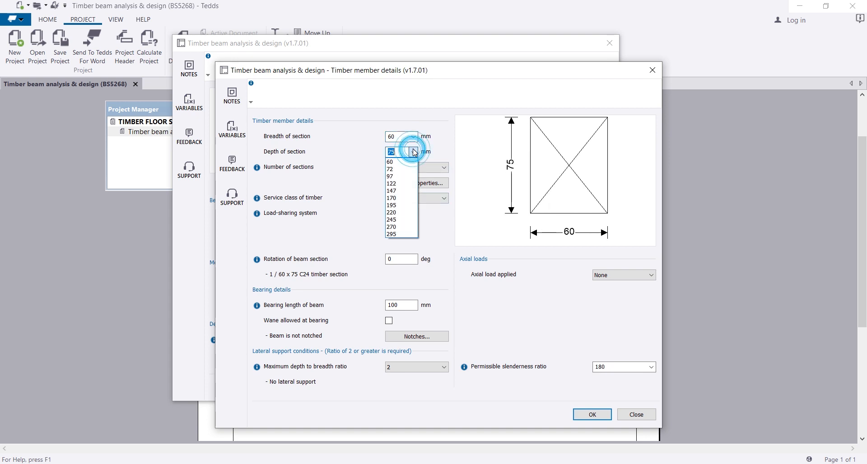
click(396, 198)
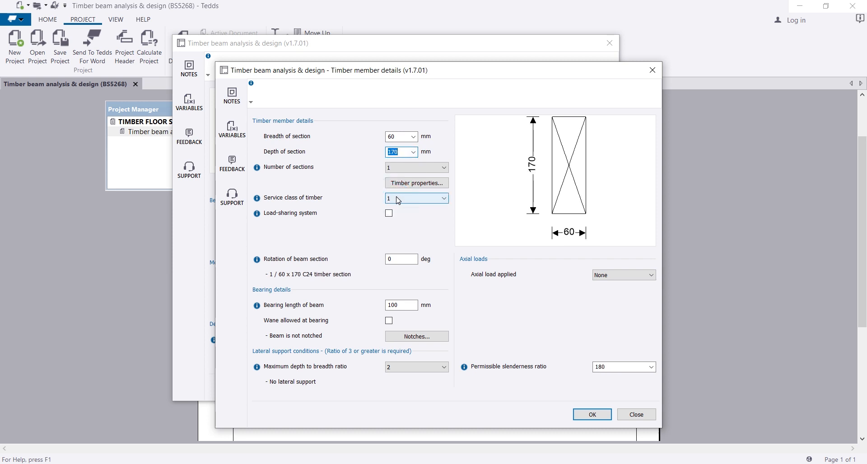
click(592, 413)
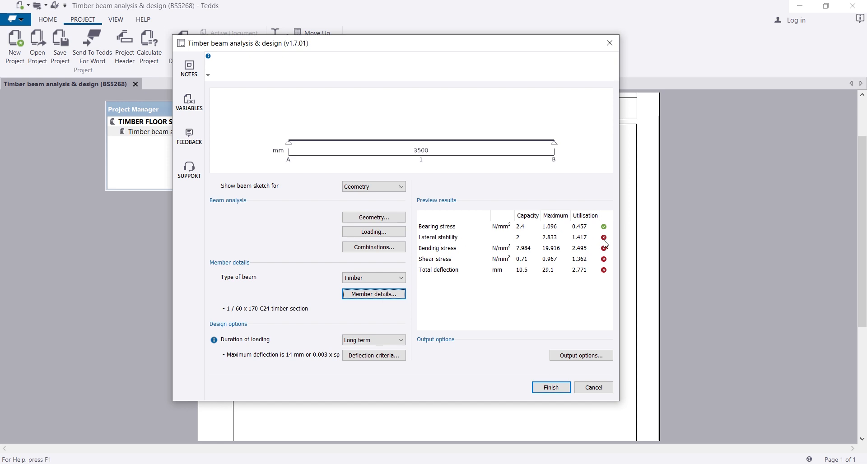
- Recheck the beam loads without editing them, then set the member's number of sections to 2, keeping service class 1
click(373, 233)
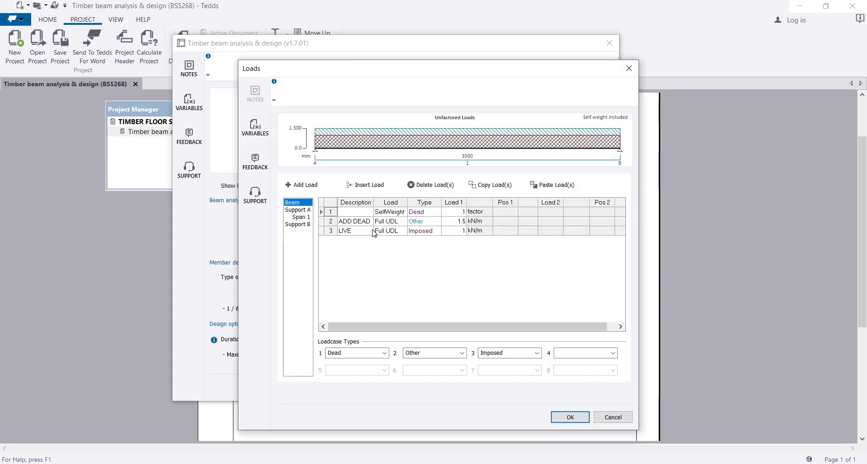
click(569, 419)
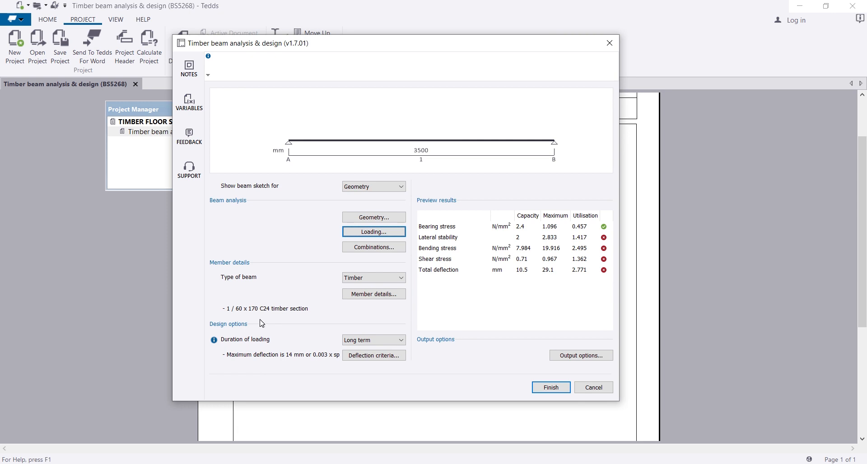
click(363, 295)
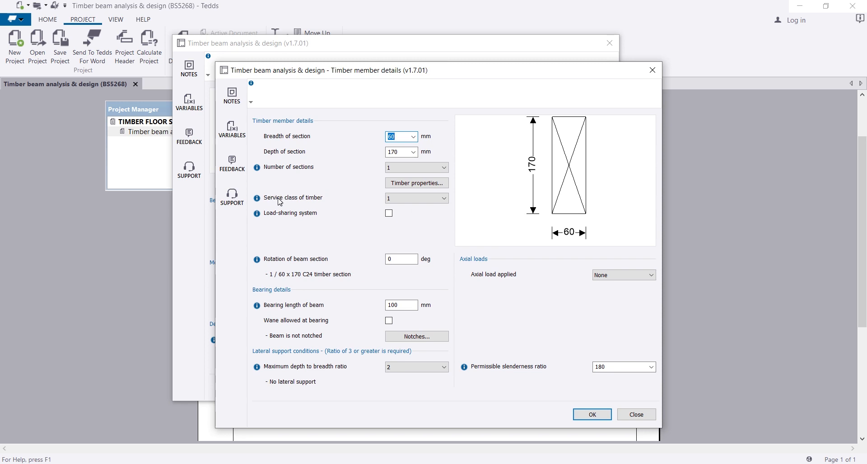
click(421, 198)
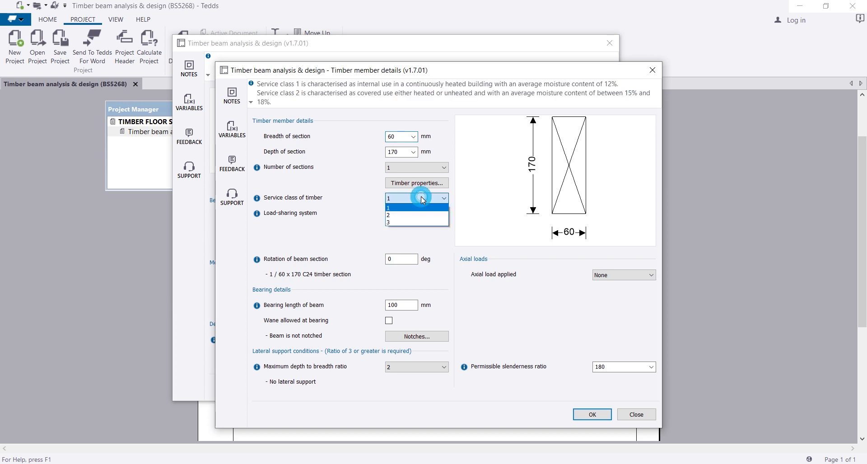
click(365, 221)
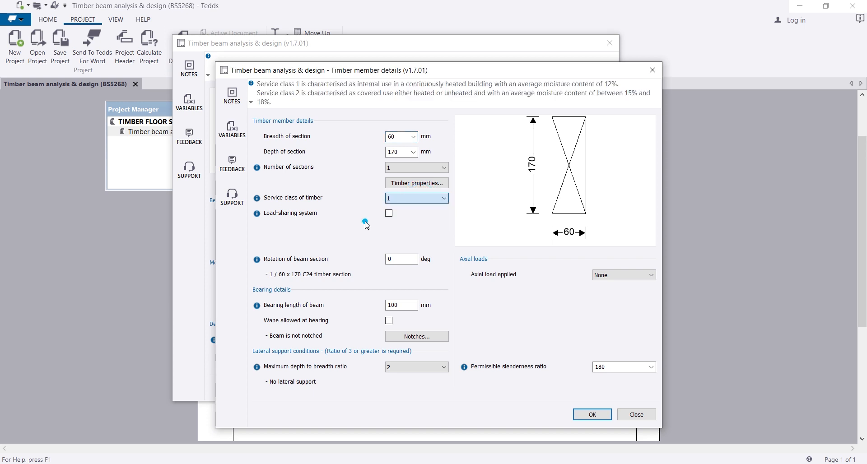
click(399, 171)
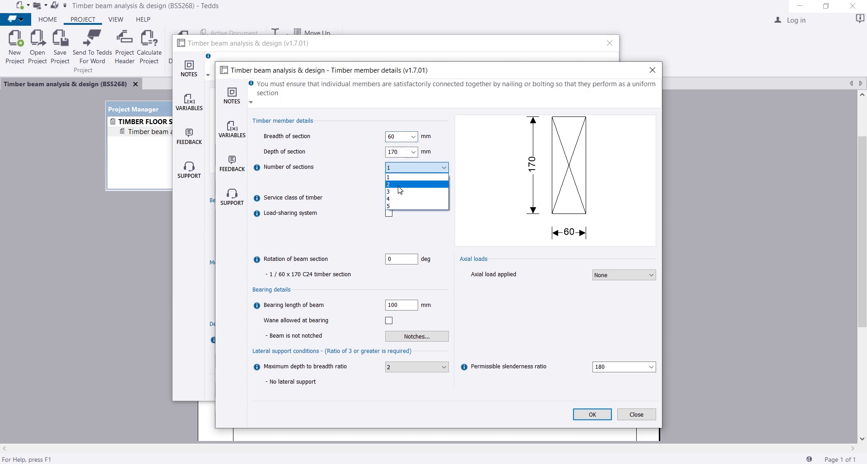
click(400, 183)
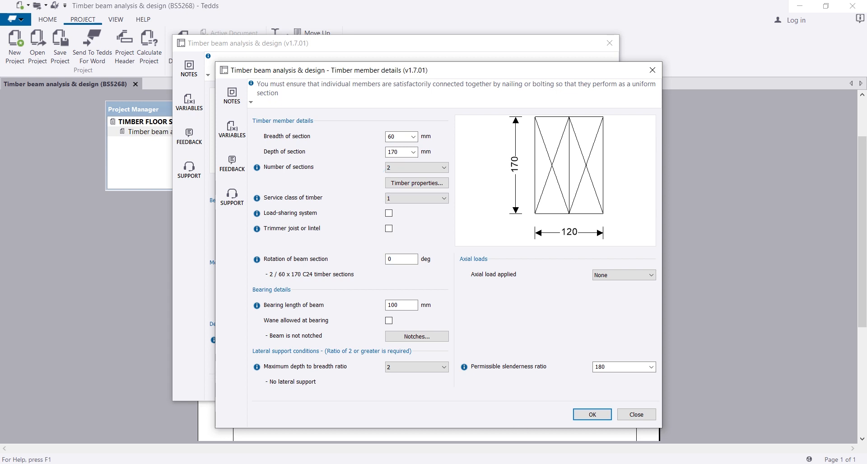
click(587, 414)
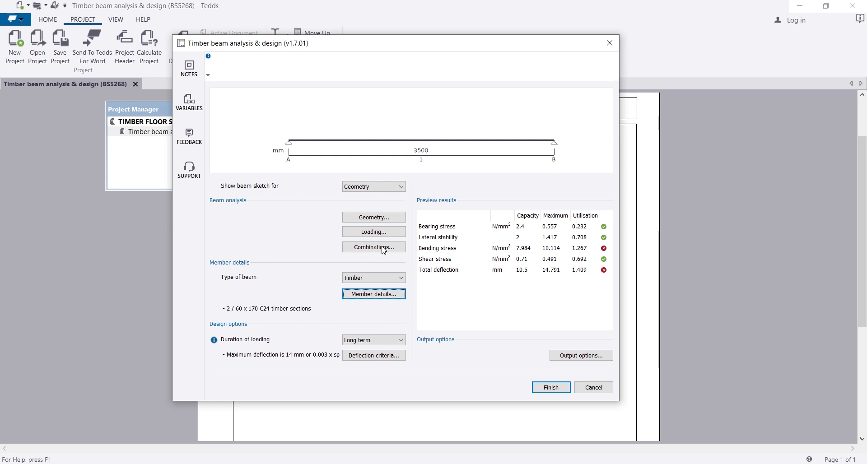
- Set the depth of the timber sections to 220 mm and confirm the member details
click(372, 289)
click(413, 152)
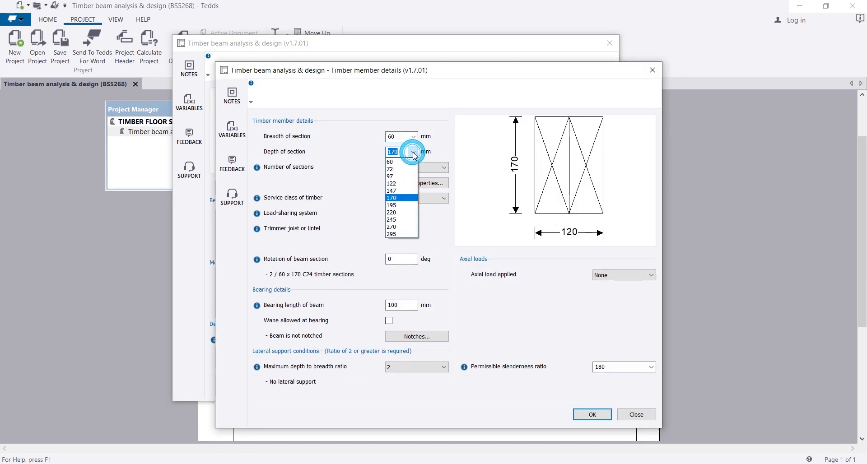
click(392, 212)
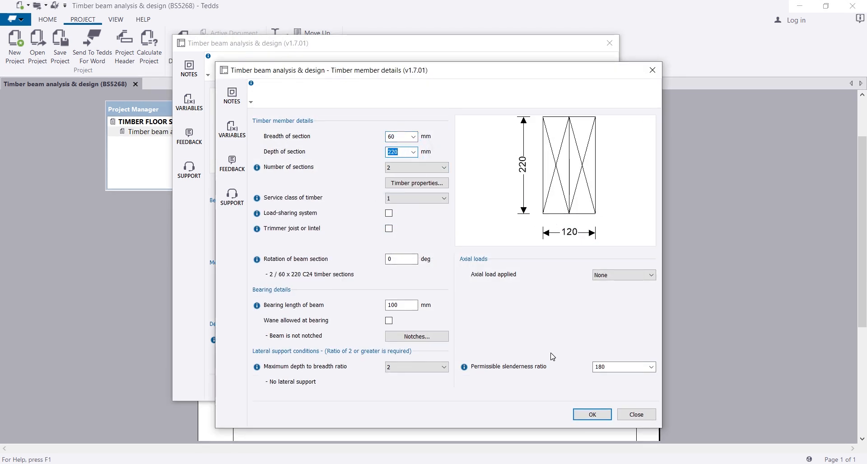
click(592, 414)
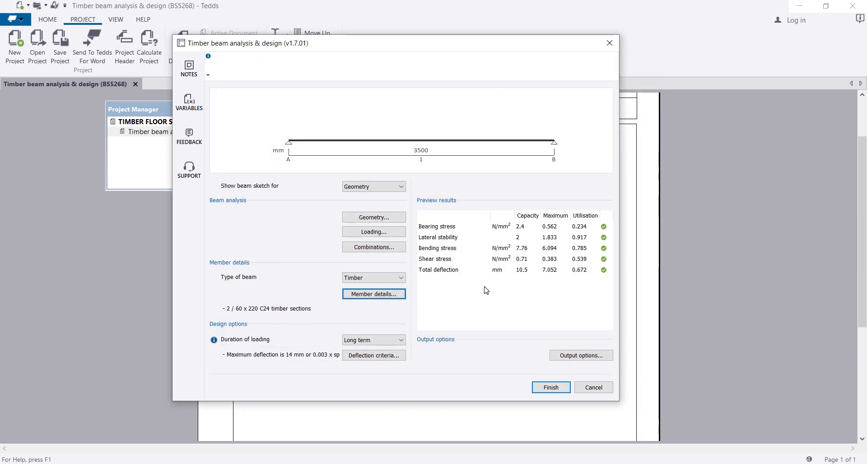
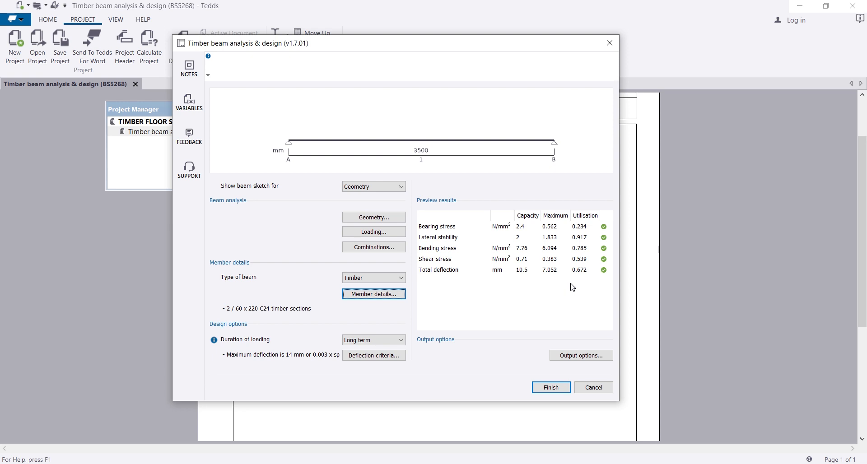
- Include the beam geometry, unfactored loading and load combination diagrams in the calculation output
click(568, 356)
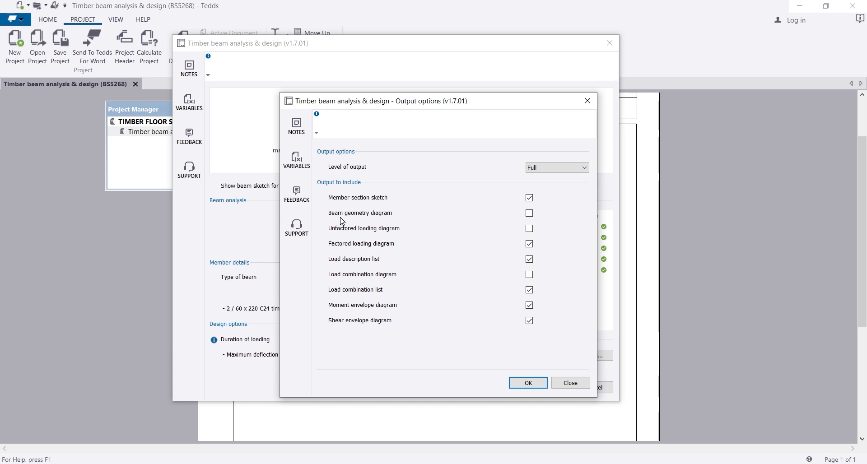
click(530, 213)
click(529, 228)
click(529, 275)
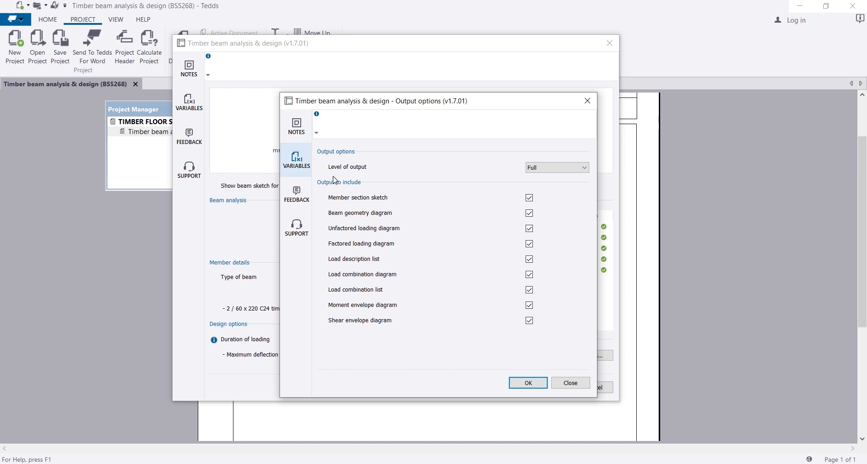
- Try the Summary and None levels of output for the beam calculation, and return the level to Full
click(545, 173)
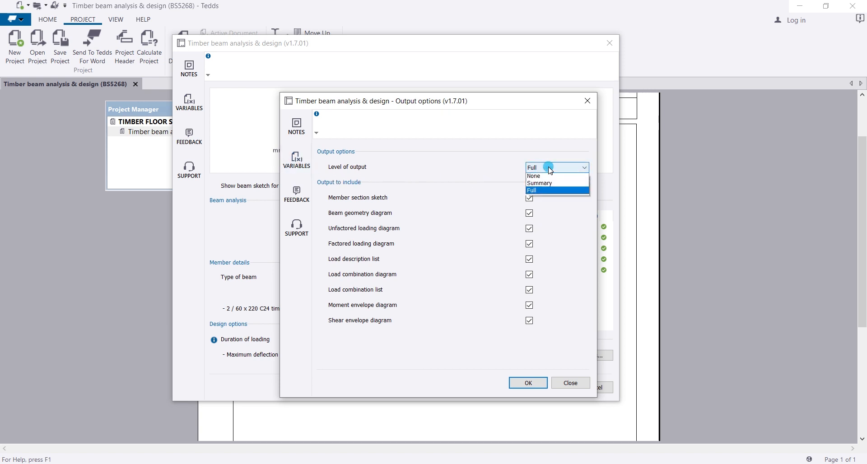
click(541, 185)
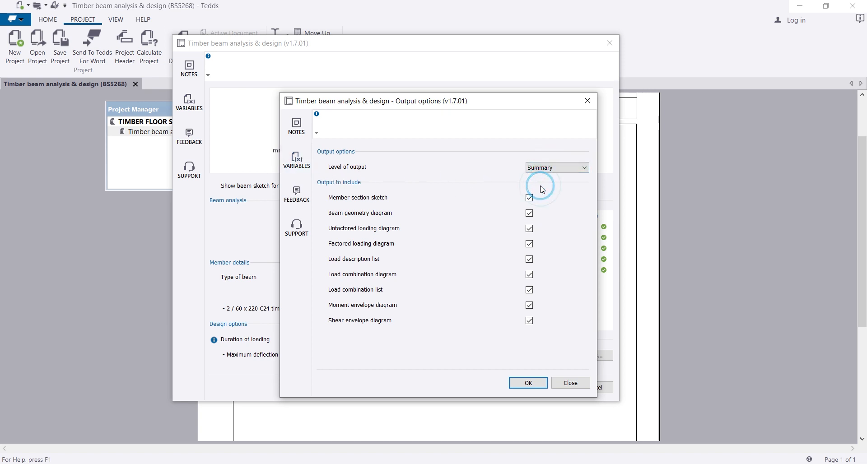
click(544, 168)
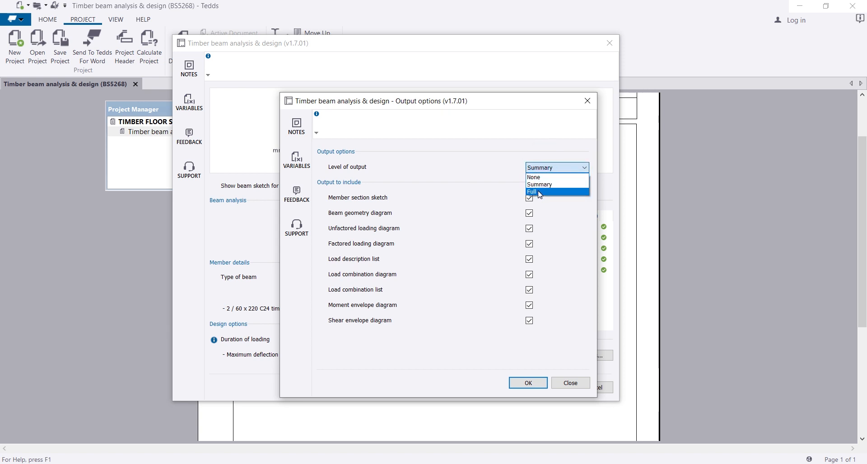
click(537, 177)
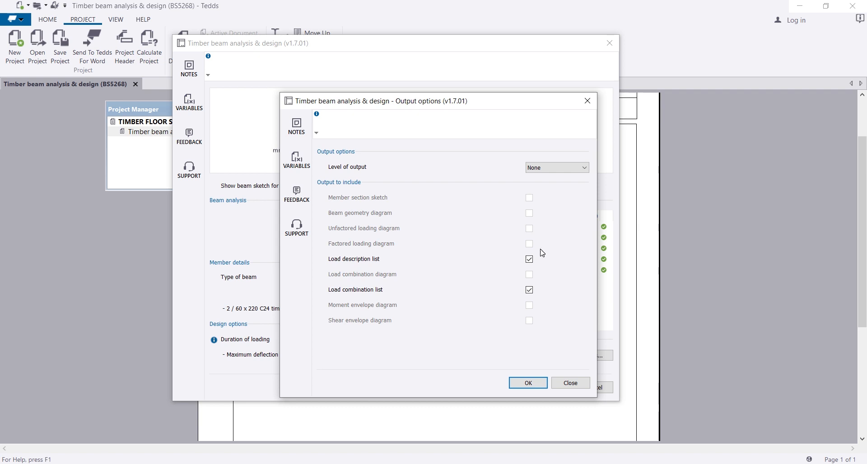
click(541, 169)
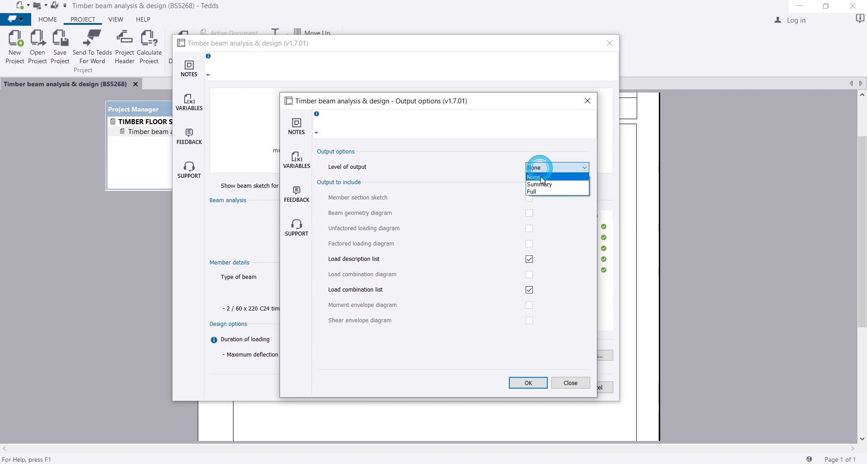
click(541, 193)
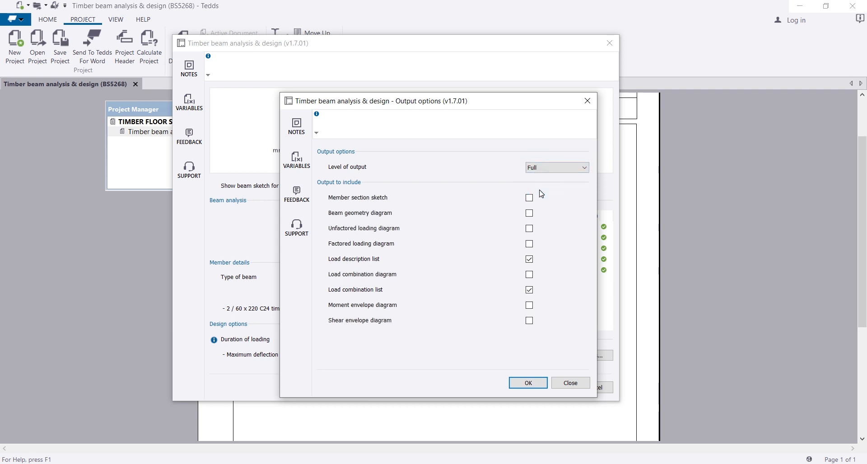
- Include the member section sketch and the geometry, unfactored and factored loading, load combination, moment and shear envelope diagrams, and confirm the output options
click(530, 197)
click(529, 213)
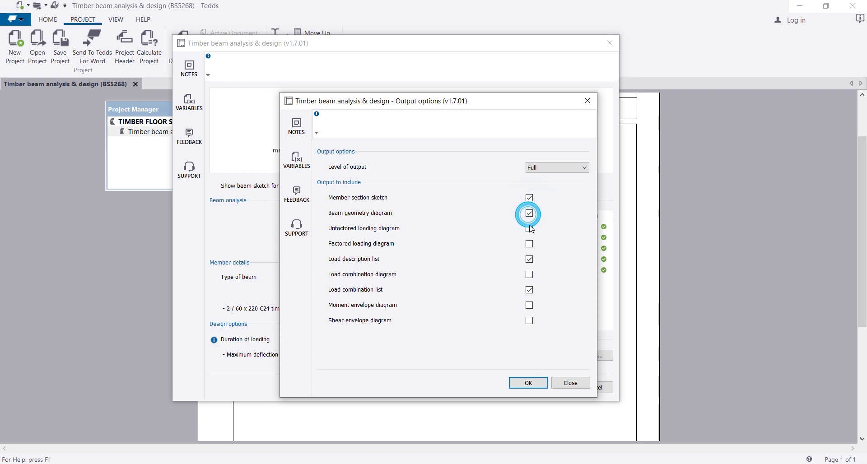
click(530, 229)
click(530, 244)
click(529, 274)
click(529, 306)
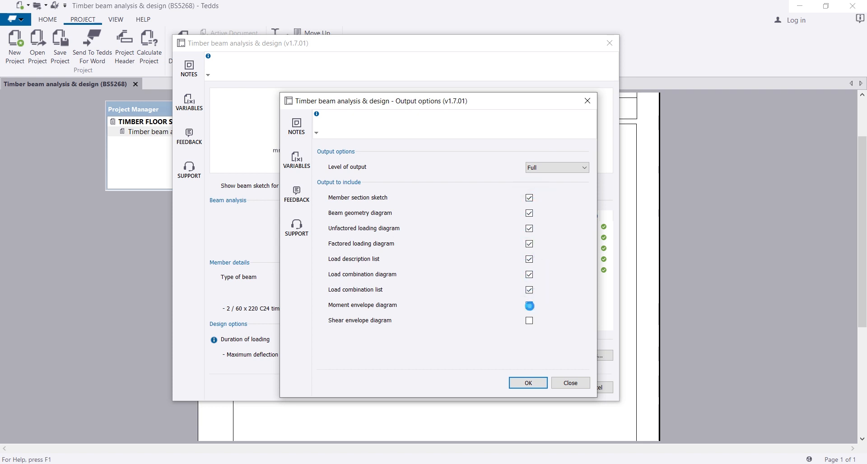
click(531, 320)
click(525, 384)
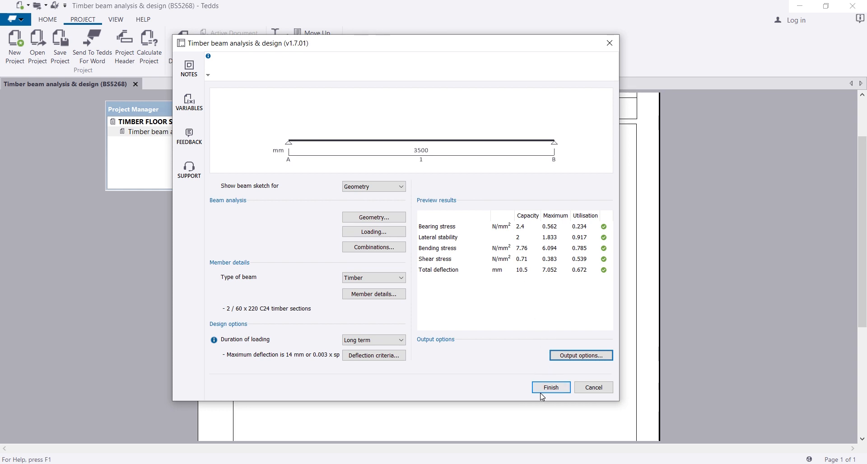
- Finish the beam design to generate its calculation, and narrow and move the Project Manager window clear of the report
click(543, 388)
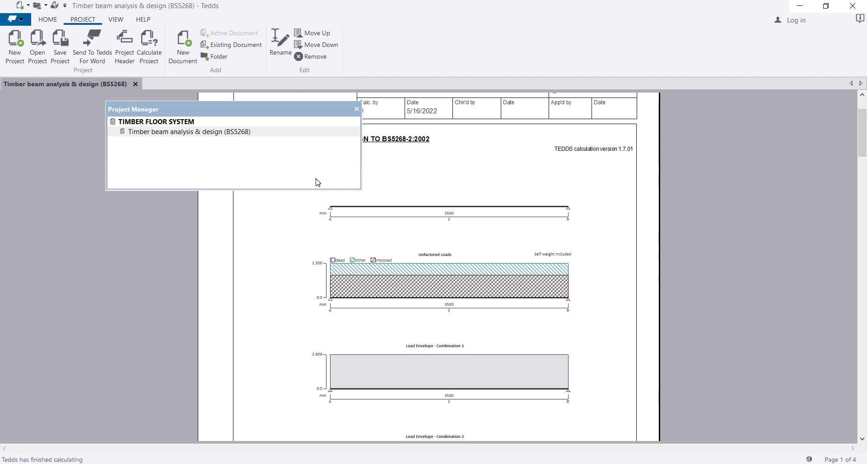
click(228, 108)
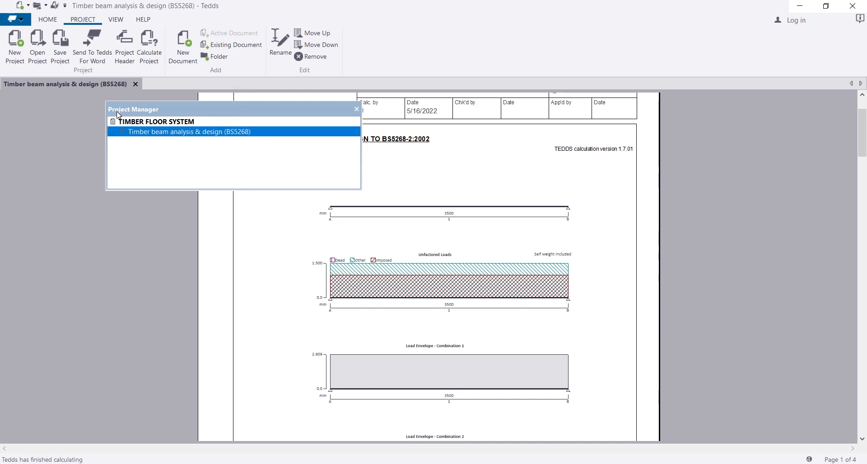
drag(118, 113, 6, 117)
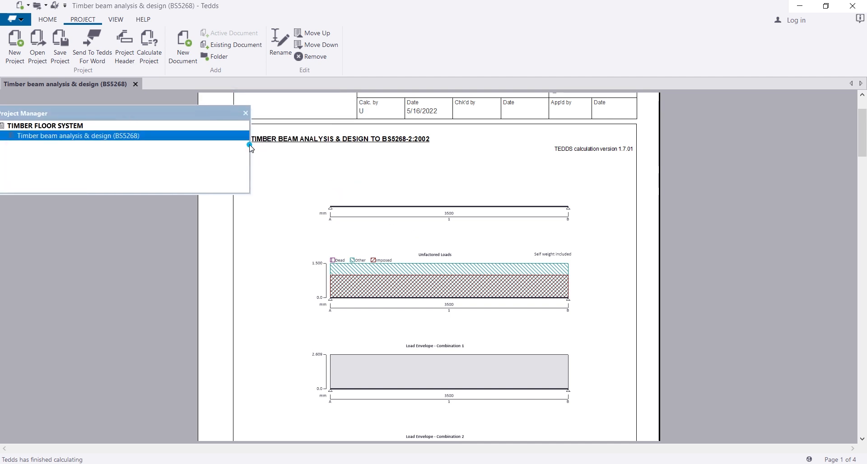
drag(251, 148, 134, 144)
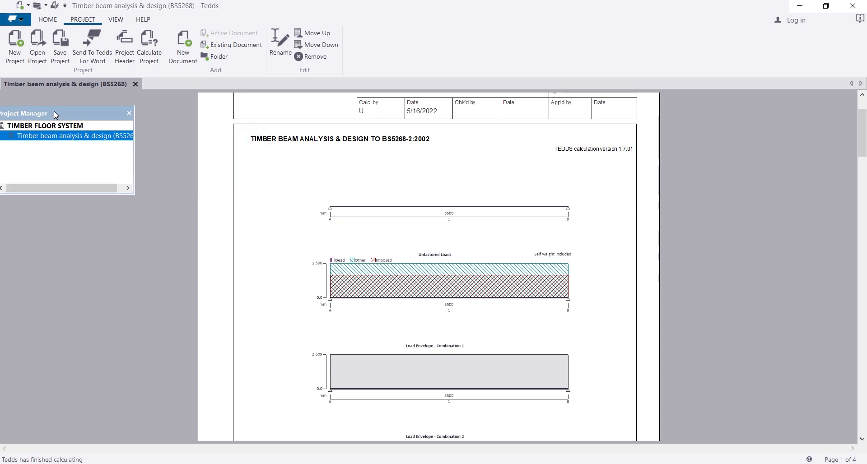
drag(69, 111, 94, 111)
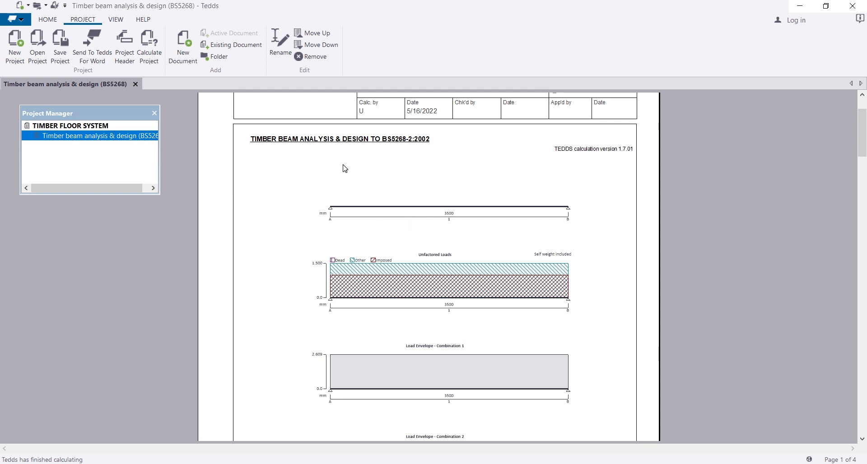
- Review the report's header, beam geometry, unfactored loads, load envelopes and combinations, and the bending moment and shear force envelopes
scroll(408, 95, up, 2)
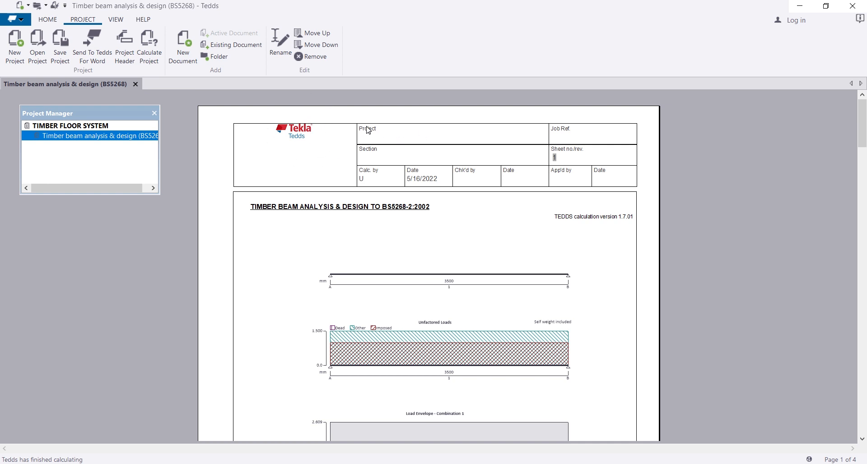
click(401, 134)
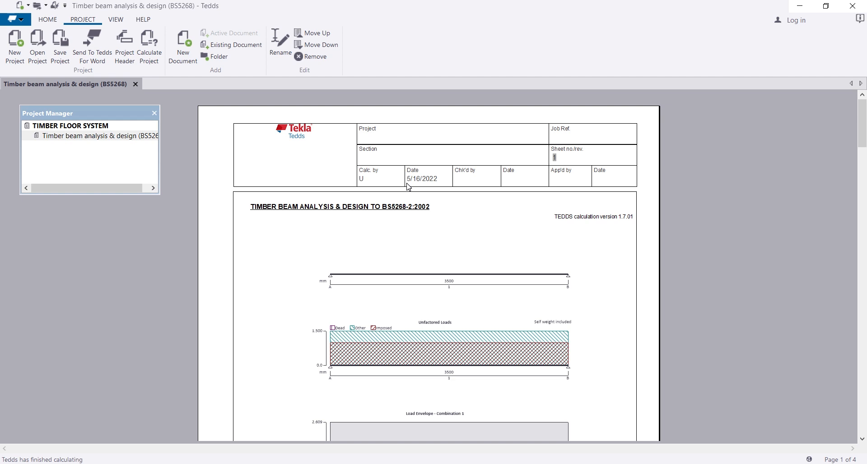
scroll(506, 191, down, 10)
scroll(408, 215, up, 10)
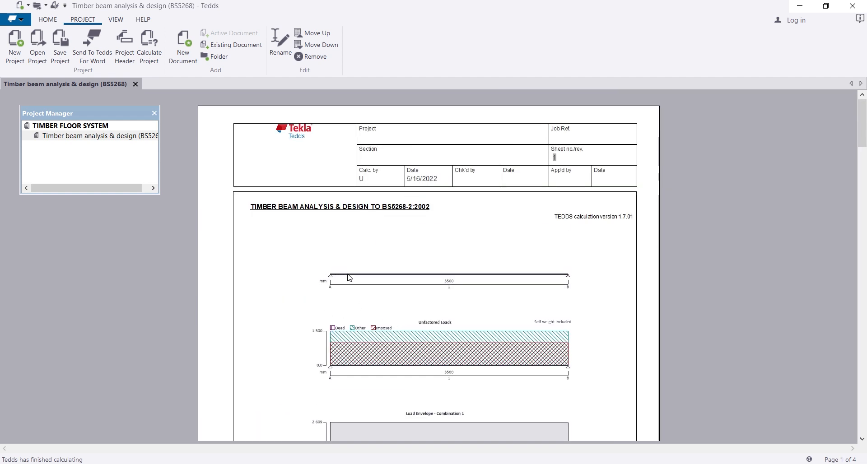
scroll(352, 278, down, 10)
drag(864, 188, 864, 157)
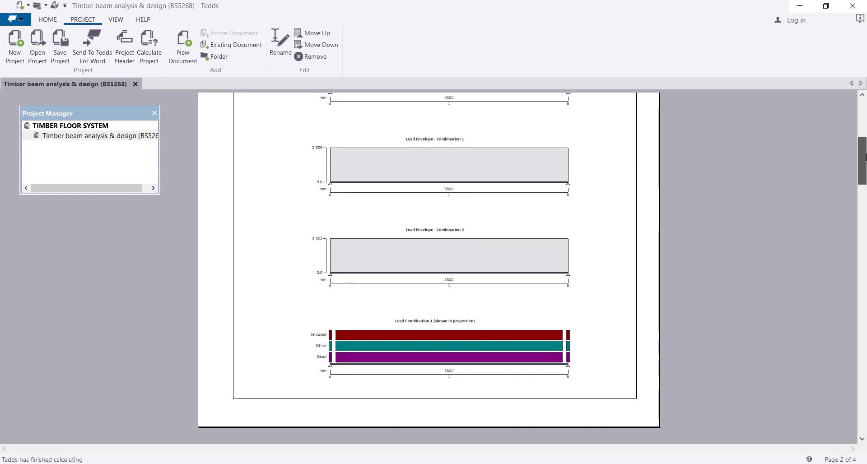
drag(864, 157, 864, 181)
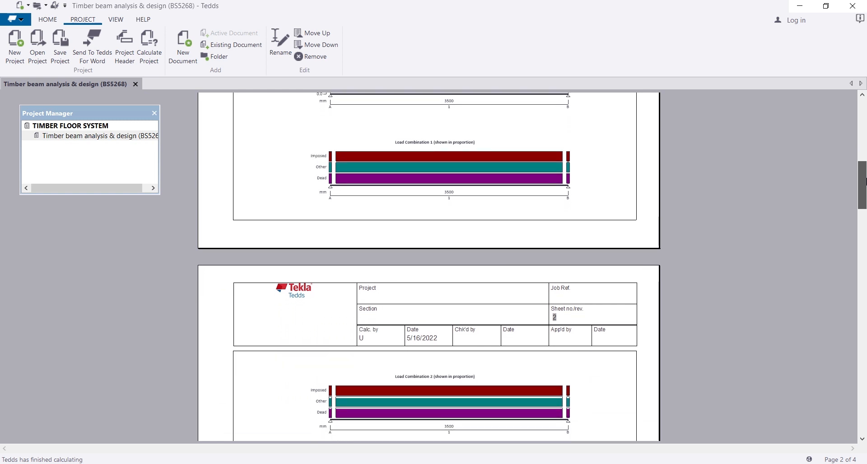
drag(864, 181, 864, 182)
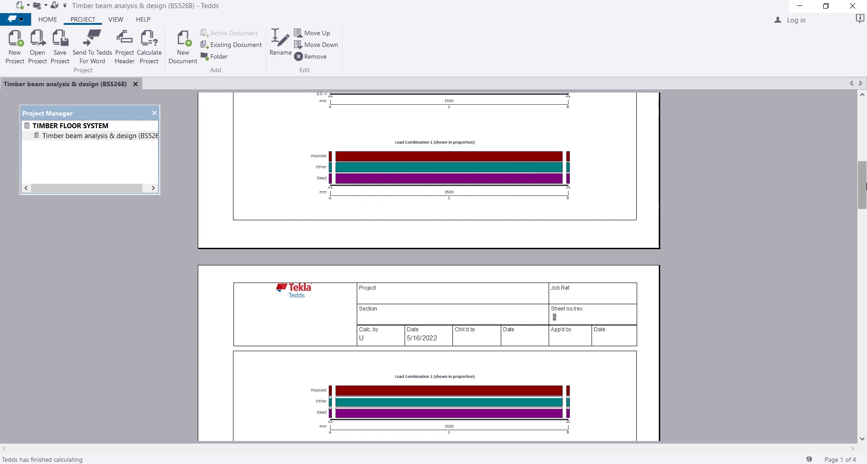
drag(861, 188, 859, 227)
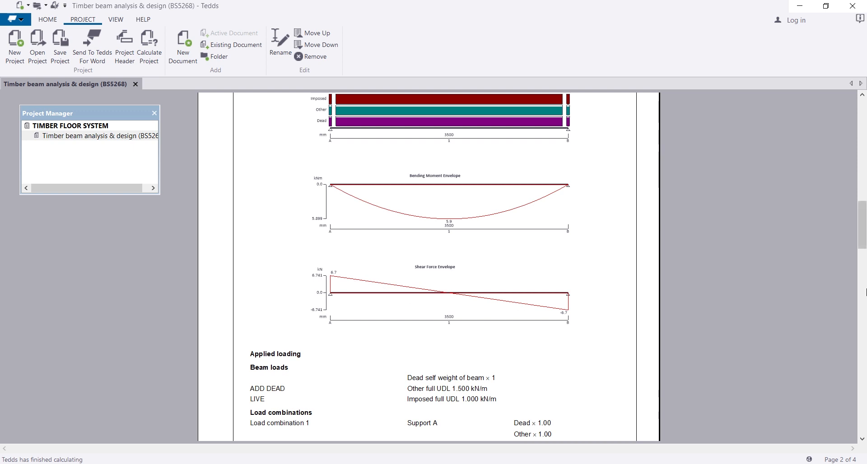
- Examine the analysis results, timber section details, member details, section properties and modification factors in the report
drag(860, 235, 803, 302)
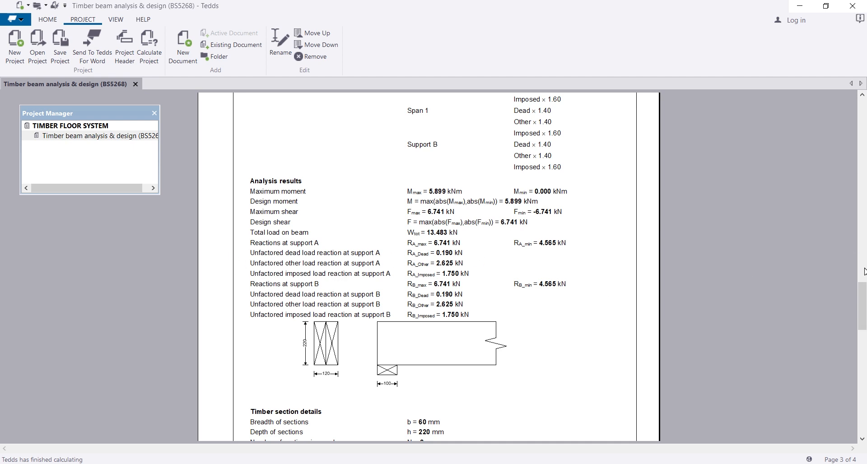
drag(864, 293, 861, 324)
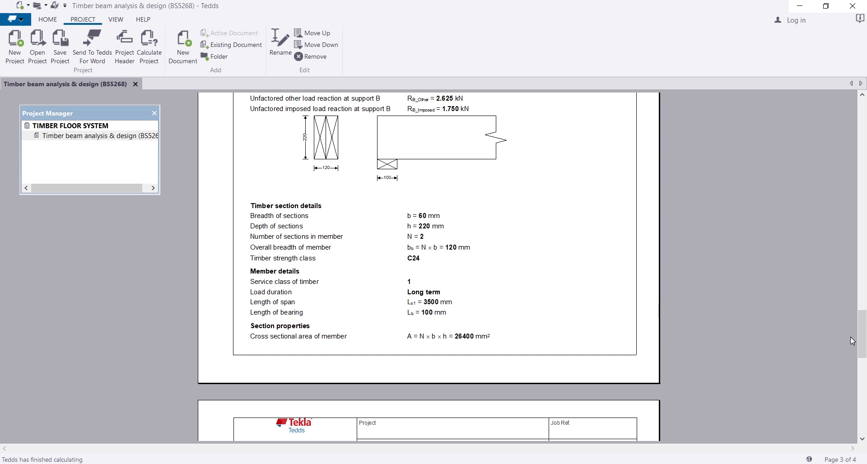
drag(863, 333, 864, 381)
click(271, 212)
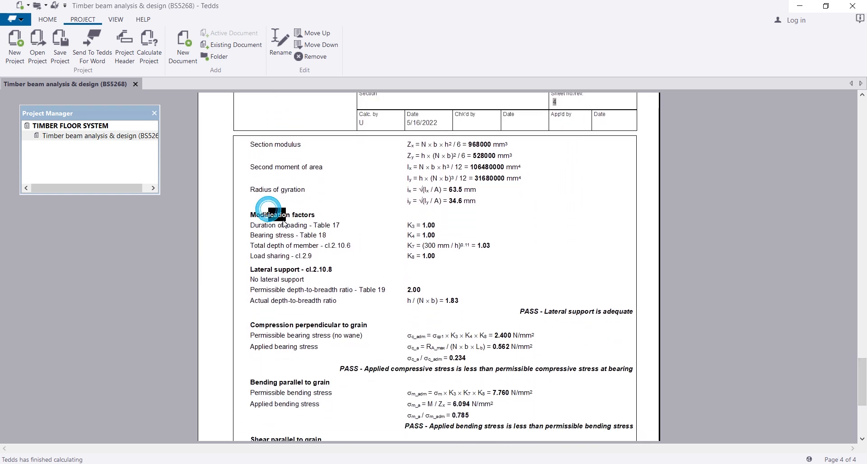
click(323, 215)
drag(254, 269, 322, 270)
drag(259, 326, 366, 330)
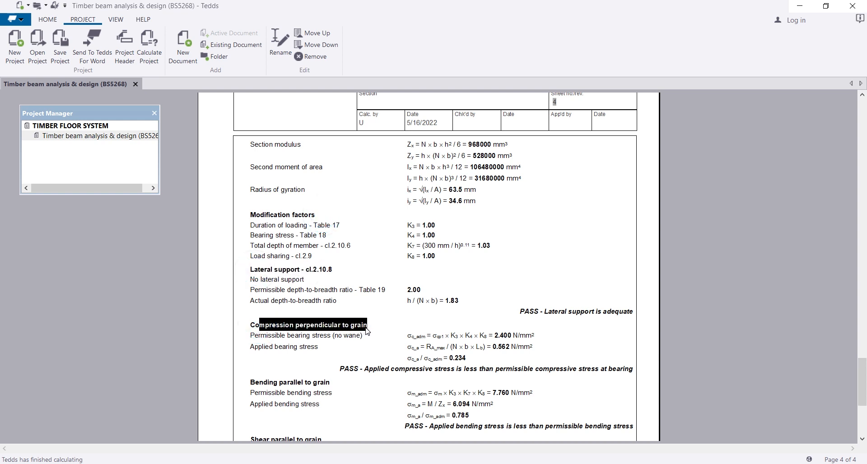
click(425, 303)
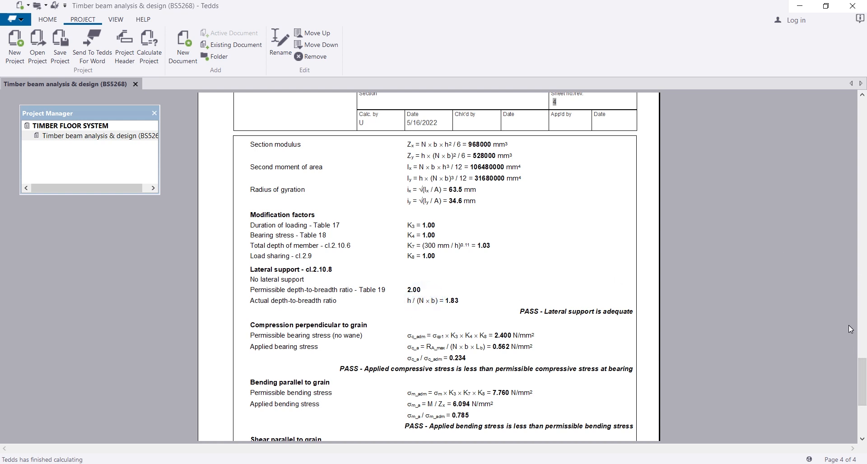
- Check the lateral support, compression, bending, shear and deflection verifications on the report's last page, and return to its first page
click(864, 361)
drag(863, 361, 865, 387)
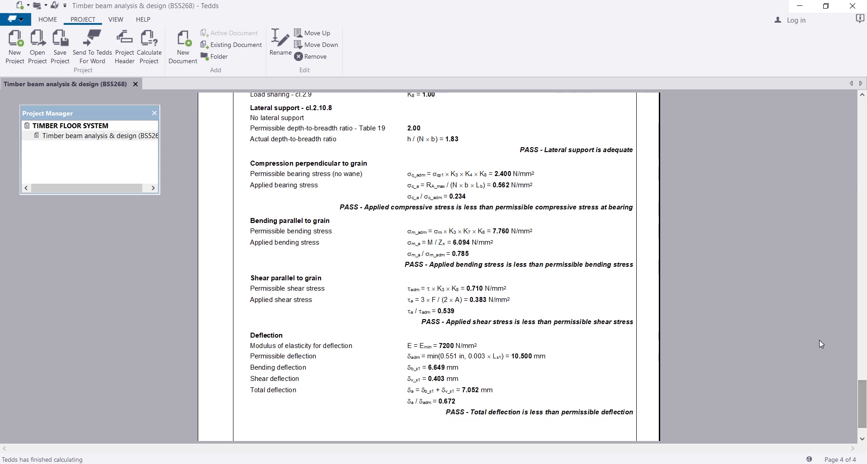
drag(518, 154, 630, 157)
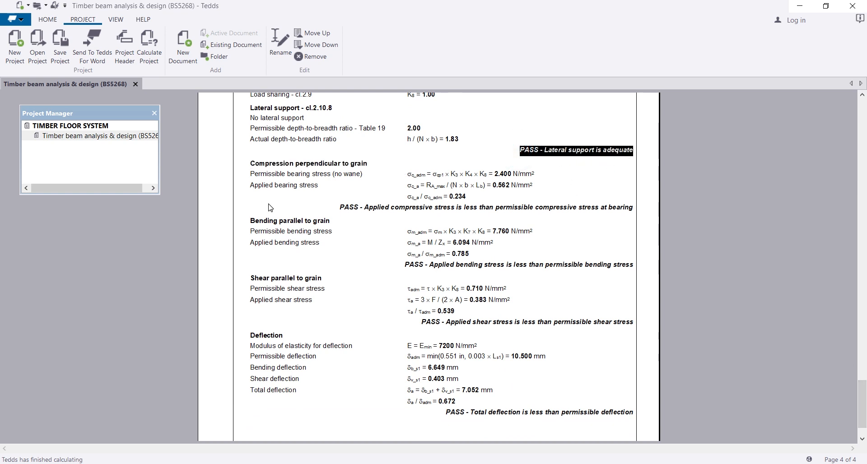
drag(332, 201, 630, 214)
click(581, 218)
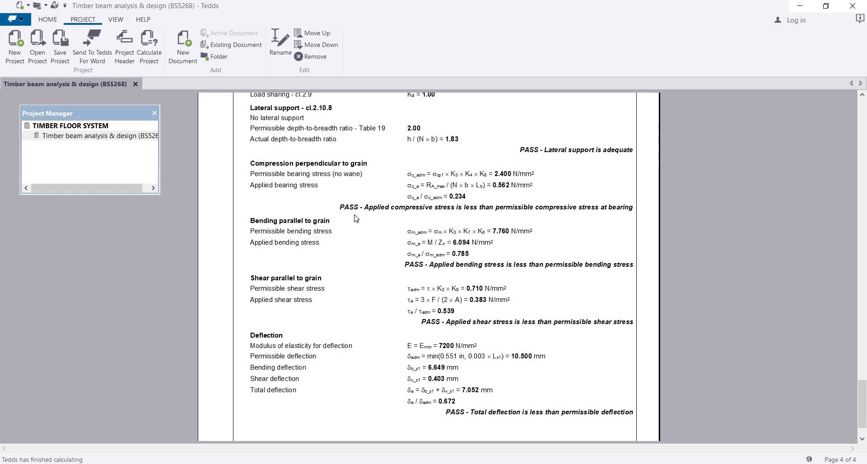
scroll(445, 295, down, 2)
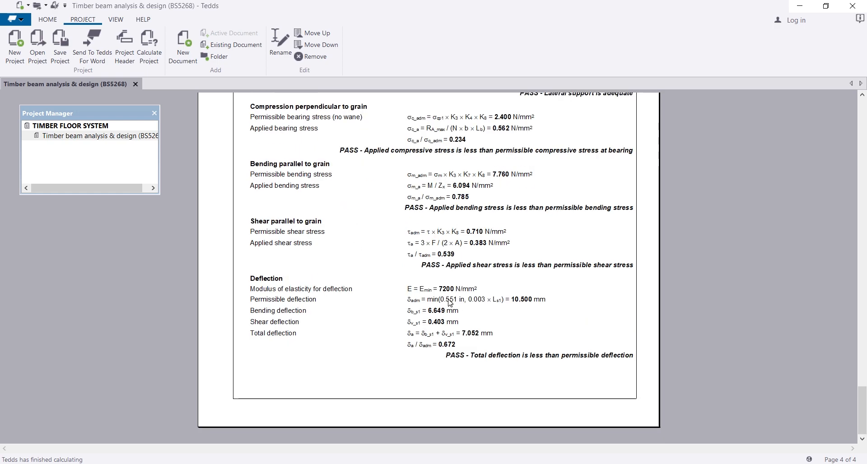
scroll(437, 357, up, 10)
scroll(437, 357, up, 20)
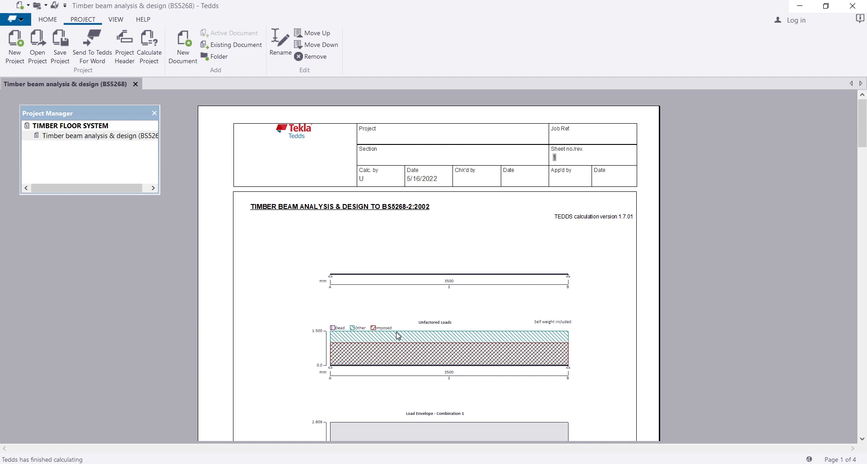
- Save the beam calculation document as "timber floor system" and the project as TIMBER FLOOR SYSTEM.tep in the Tedds documents folder
right_click(78, 161)
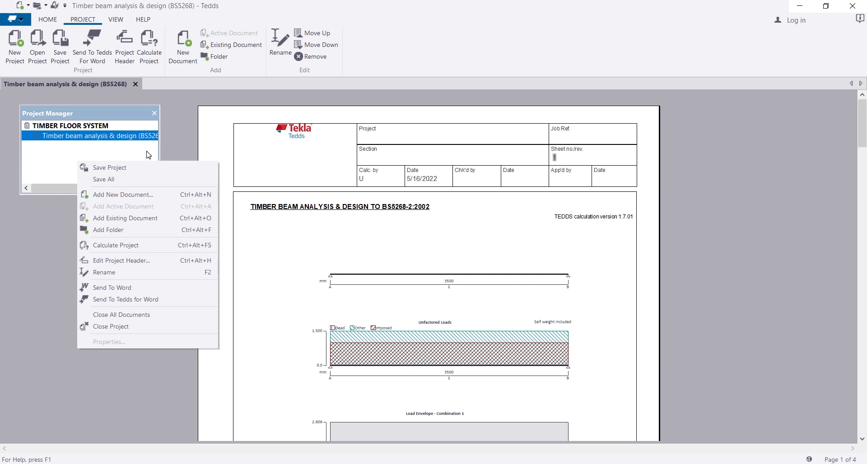
click(183, 131)
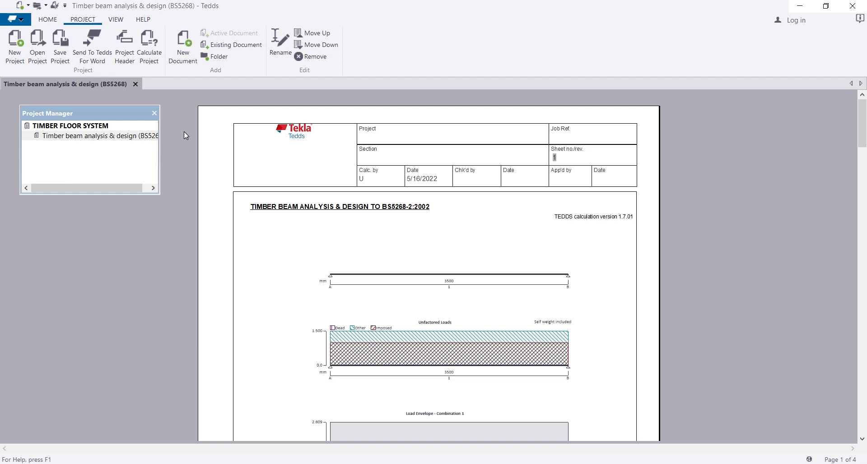
click(58, 54)
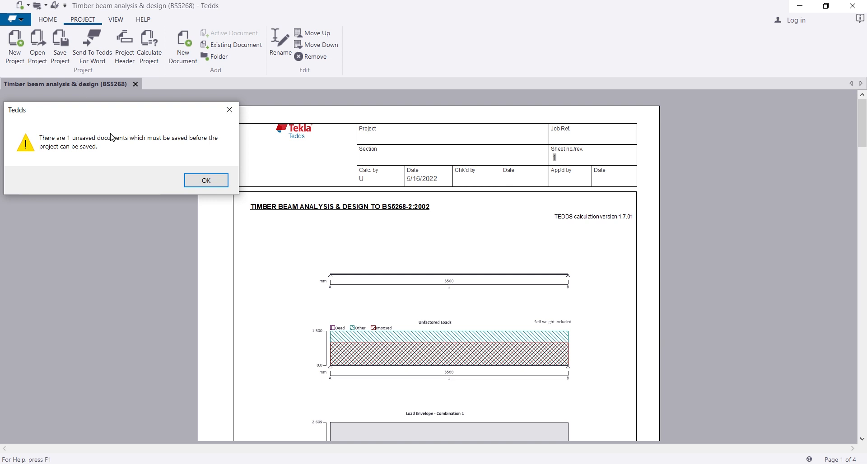
click(199, 181)
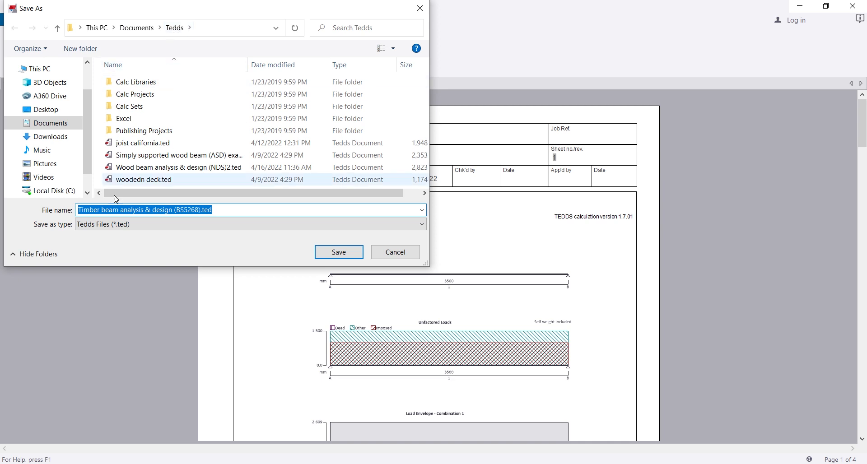
text(t)
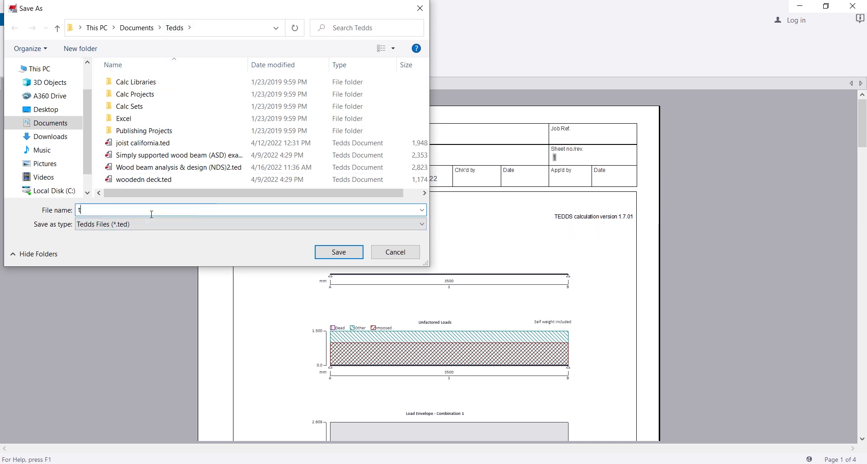
text(imber fkoor system)
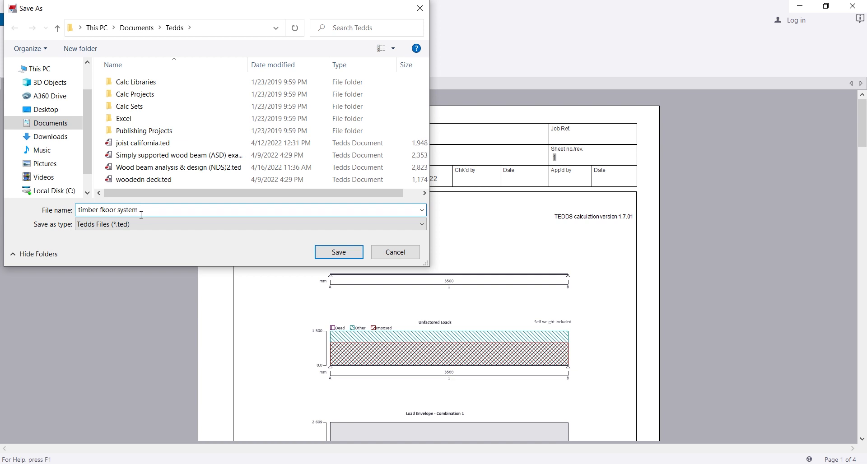
click(106, 210)
key(BackSpace)
text(l)
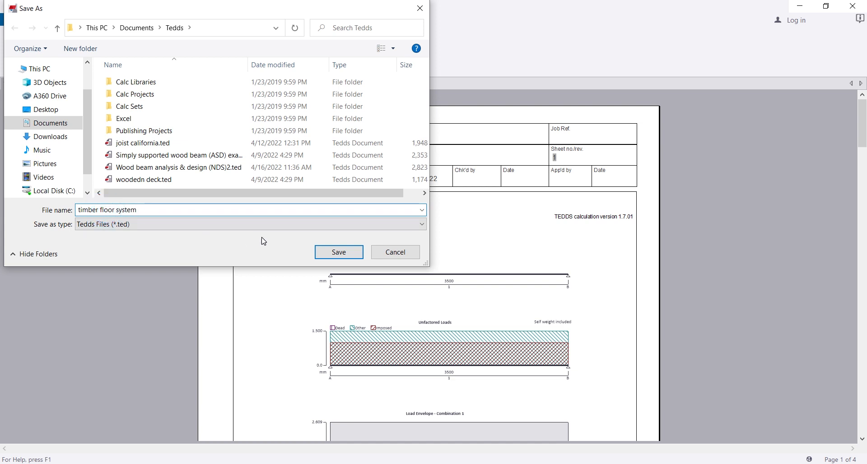
click(323, 254)
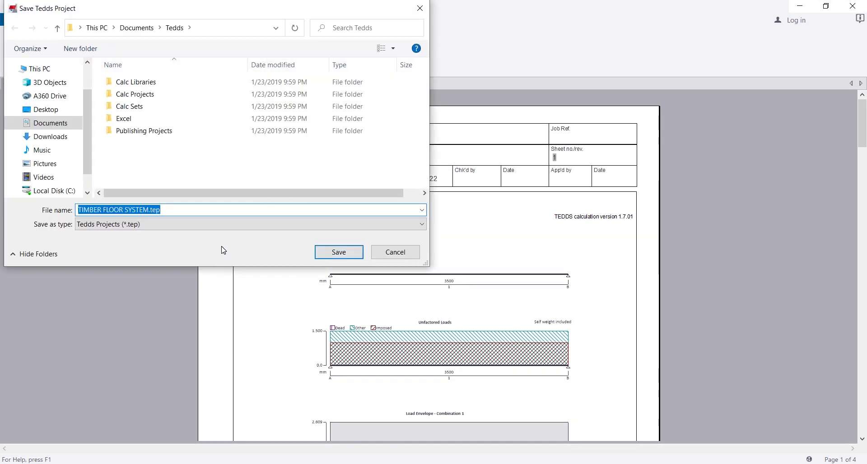
click(333, 253)
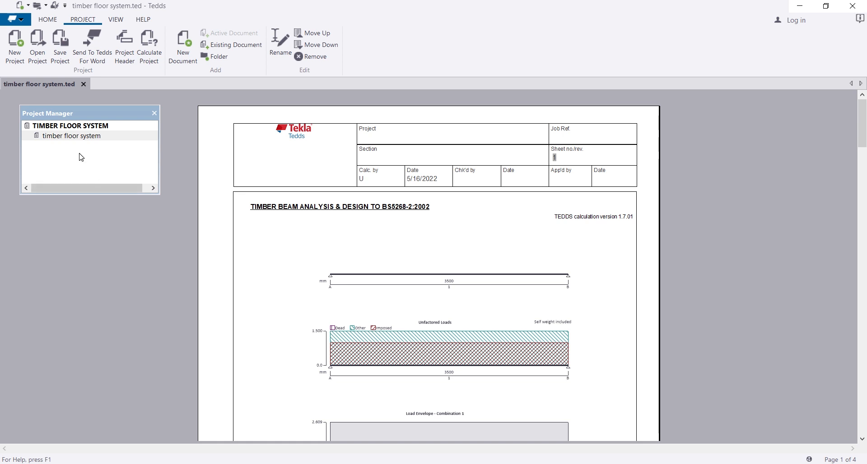
- Send the TIMBER FLOOR SYSTEM project to Tedds for Word, including a table of contents and the timber floor system document
click(86, 138)
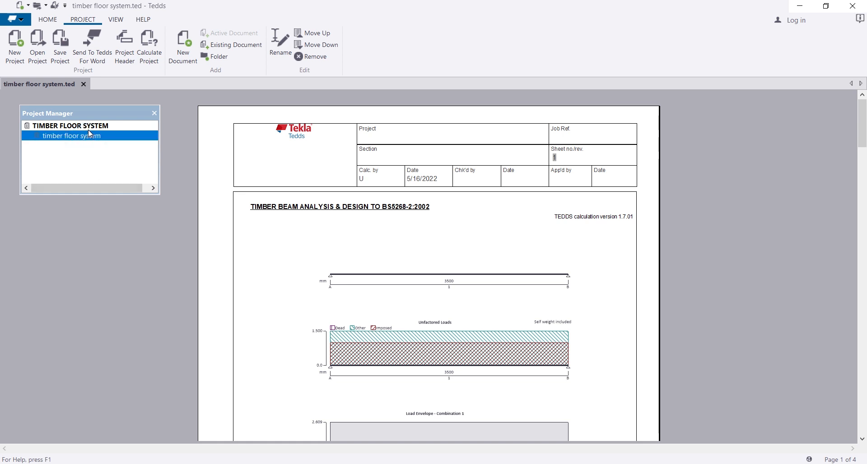
click(91, 128)
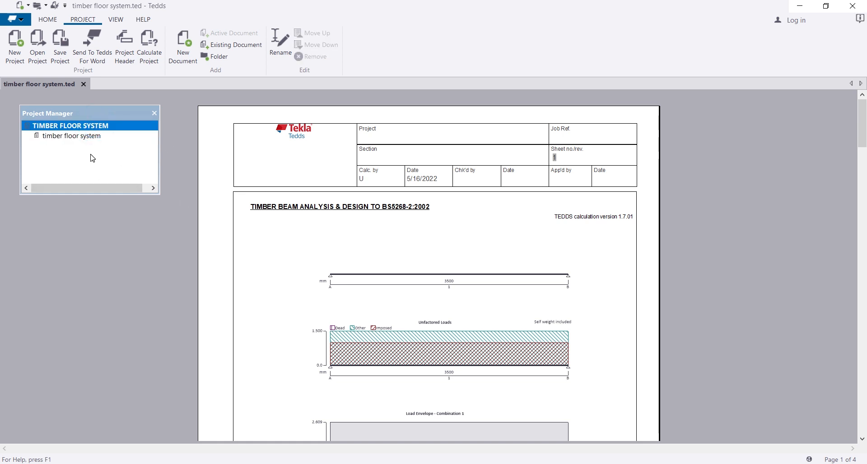
click(85, 137)
click(85, 126)
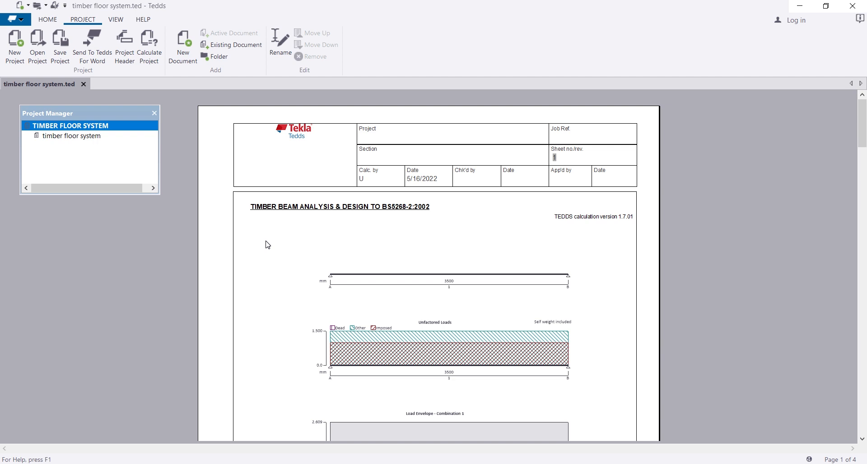
click(95, 59)
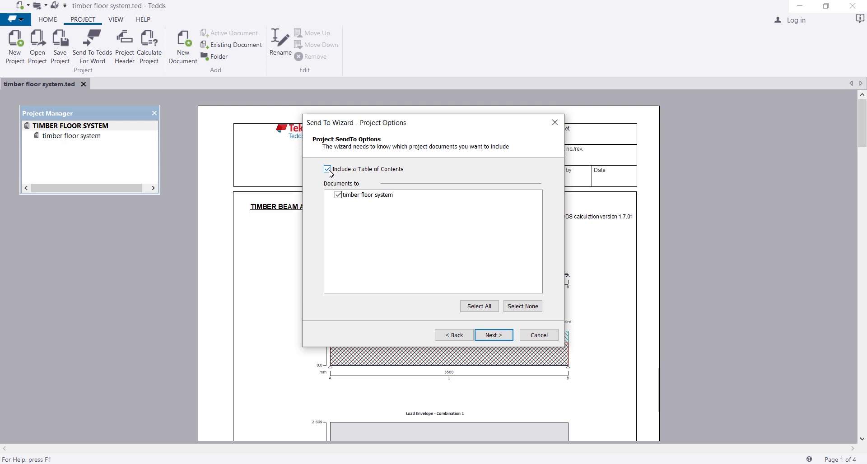
click(495, 335)
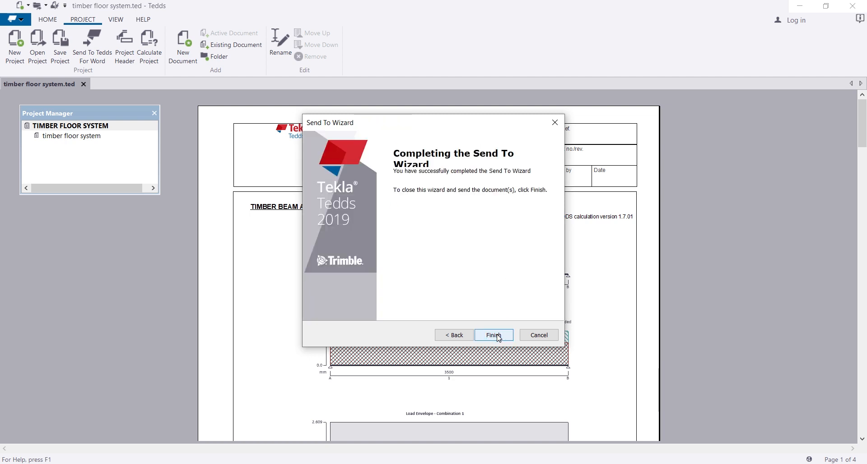
click(497, 336)
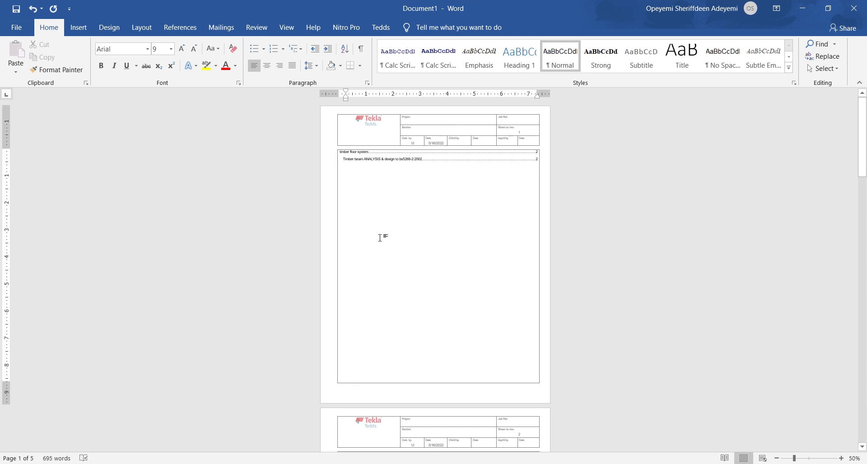
- Look through the exported Word report from the table of contents to the deflection check on the last page
scroll(380, 238, down, 10)
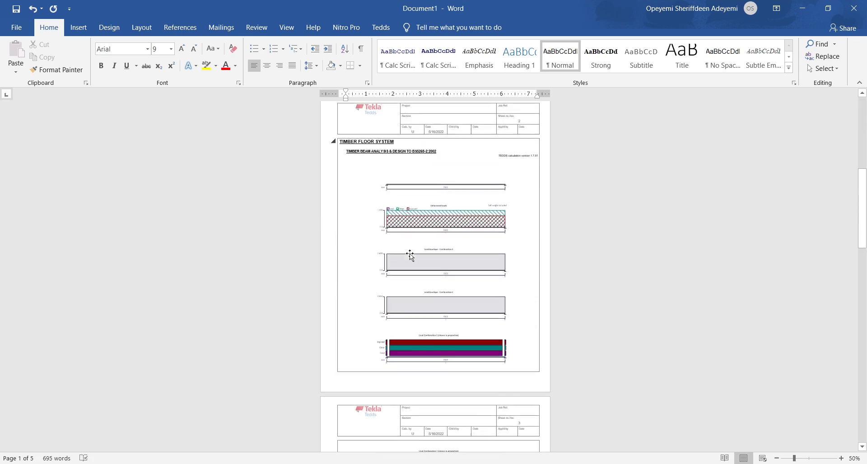
scroll(410, 255, down, 8)
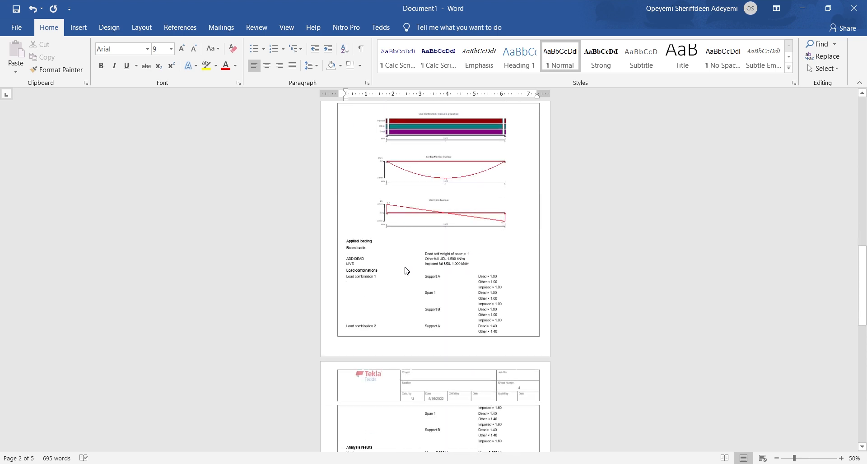
scroll(408, 273, down, 10)
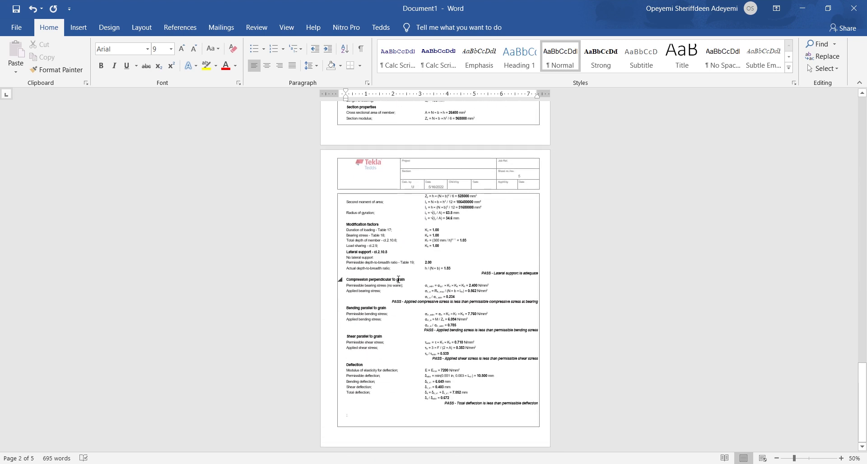